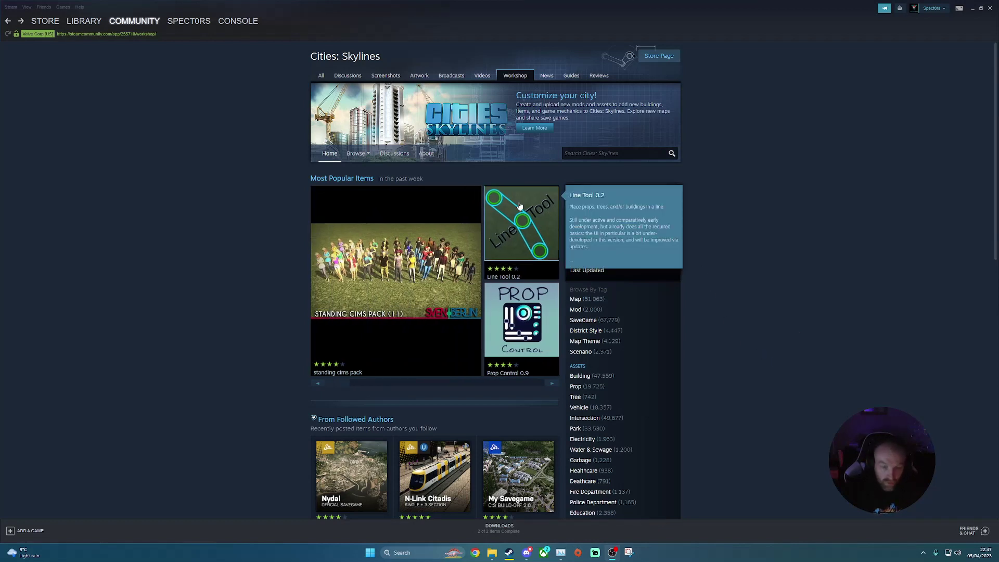
# Search the Cities: Skylines Workshop for "Load Order Mod 2" and open the Load Order Mod 2 [Beta v2.1.1] page.
pyautogui.click(592, 153)
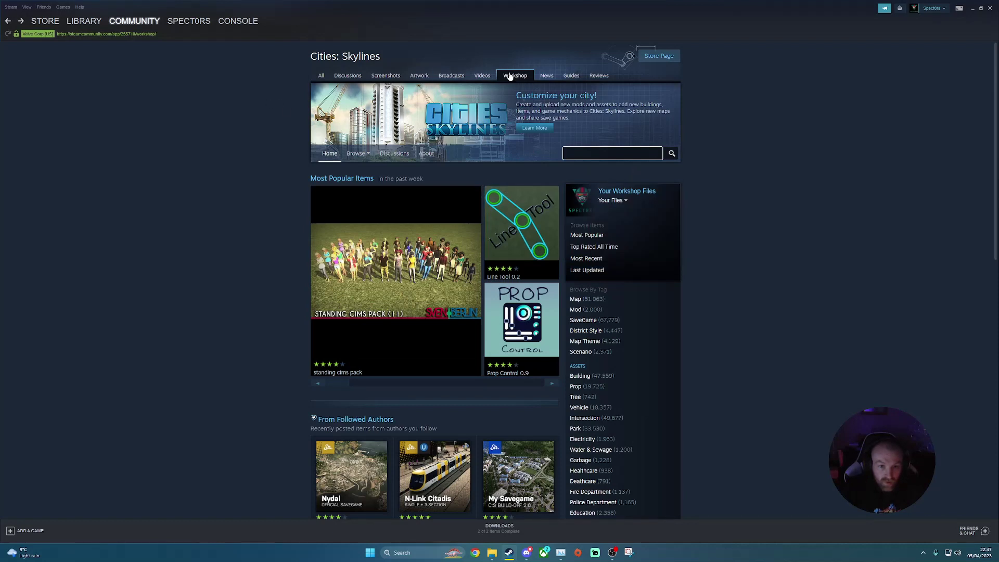
pyautogui.write('Load Order Mod 2')
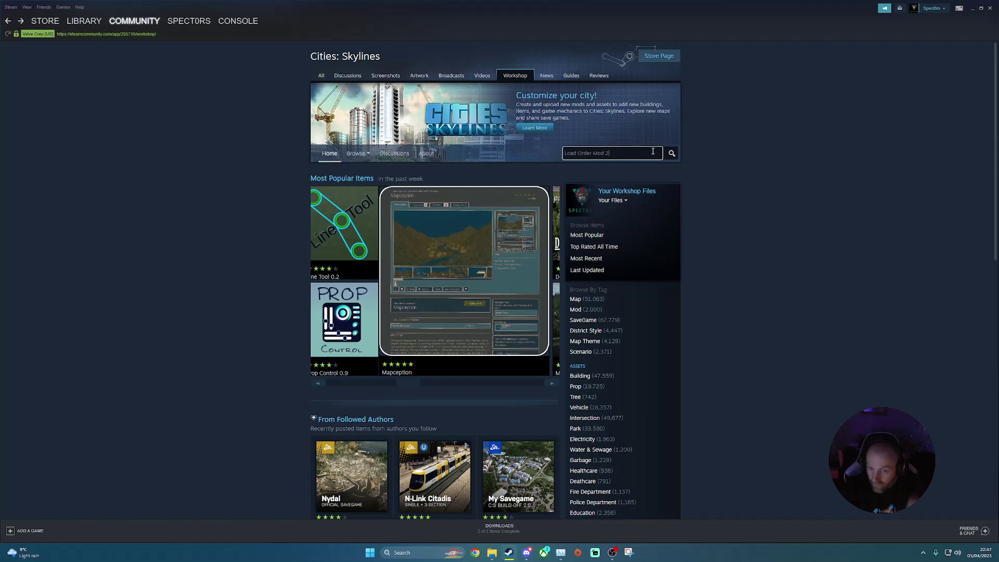
pyautogui.click(671, 155)
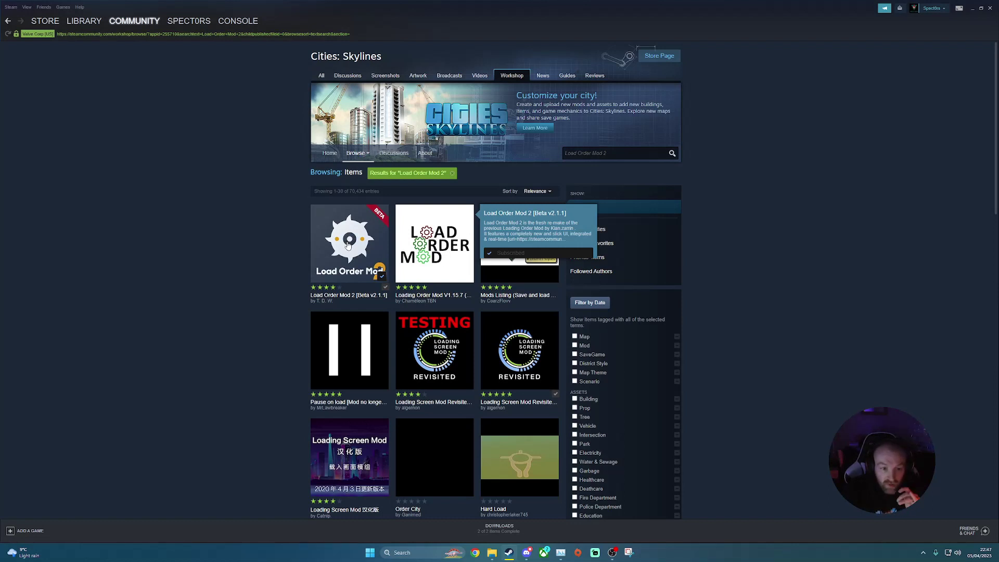
pyautogui.click(350, 243)
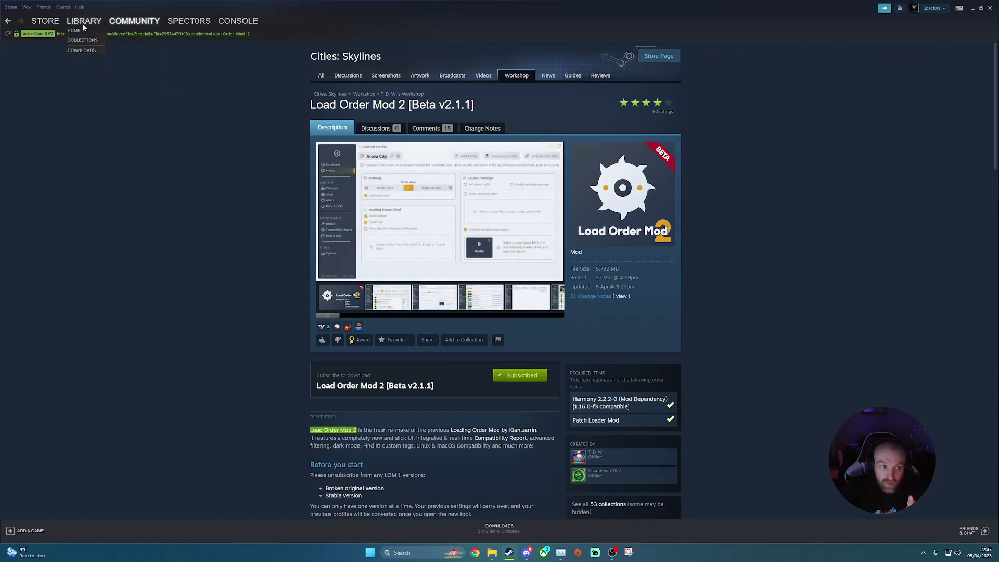
# Open the Cities: Skylines page in the Steam library and examine its launch option.
pyautogui.click(74, 31)
pyautogui.click(57, 133)
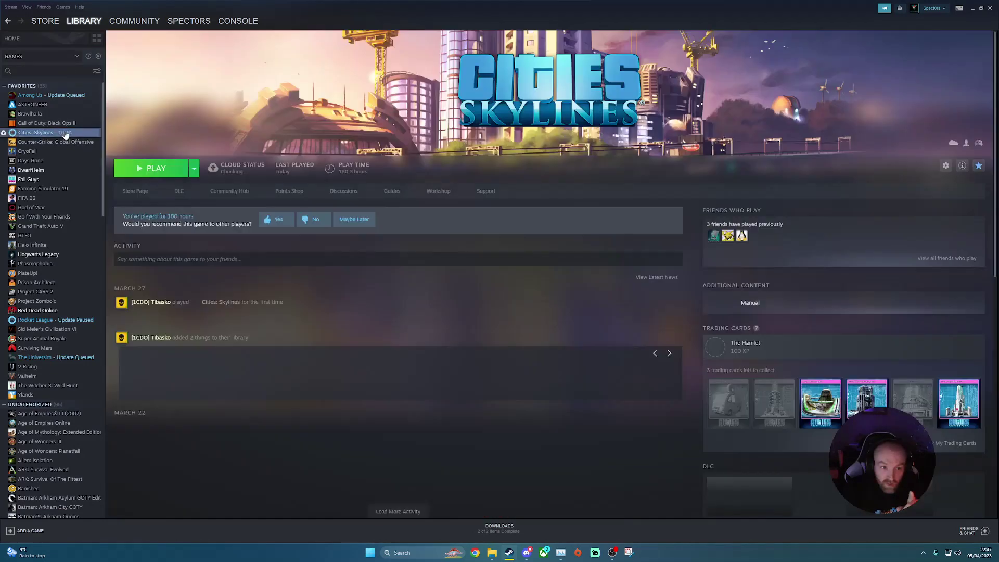
pyautogui.moveTo(215, 167)
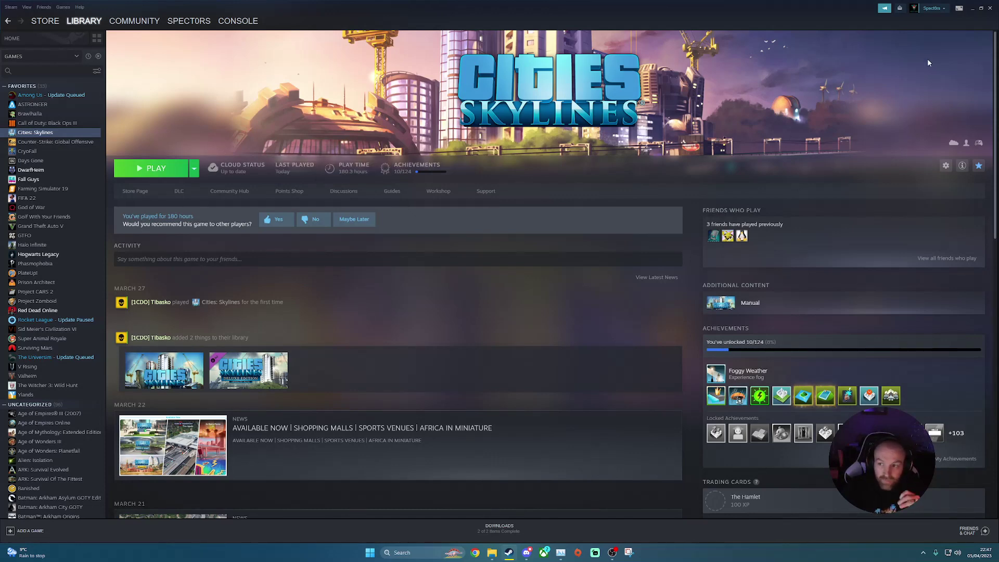
# Minimize the Steam and Profiles folder windows, and move the LOT 2 shortcut to an empty area of the desktop.
pyautogui.click(972, 9)
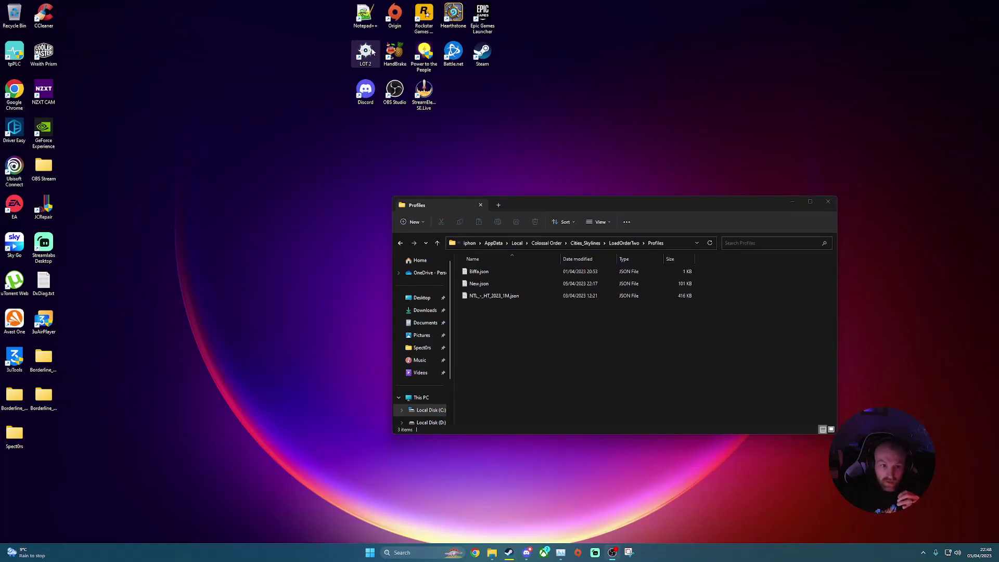
pyautogui.moveTo(372, 52); pyautogui.dragTo(312, 207)
pyautogui.moveTo(268, 155); pyautogui.dragTo(354, 265)
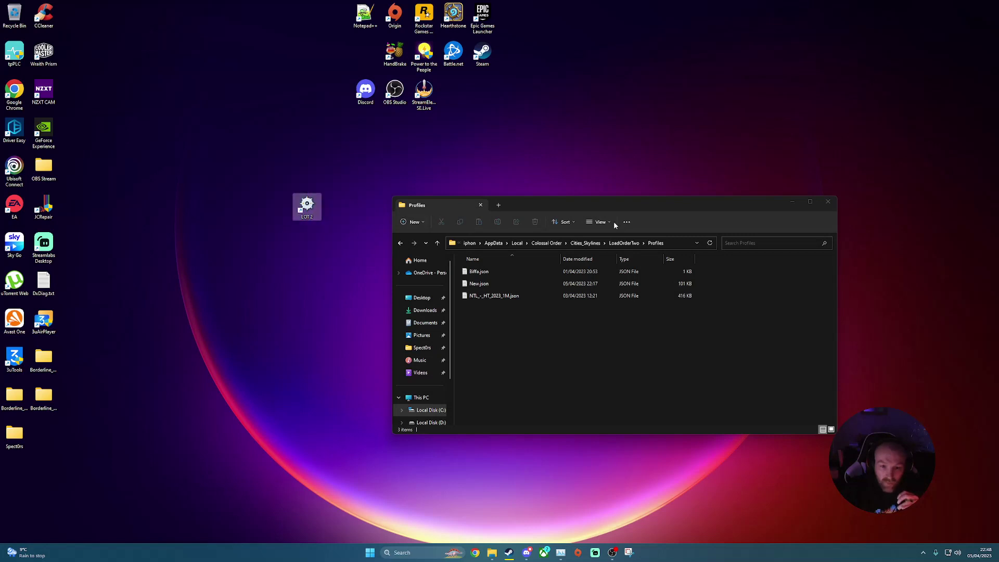
pyautogui.click(795, 203)
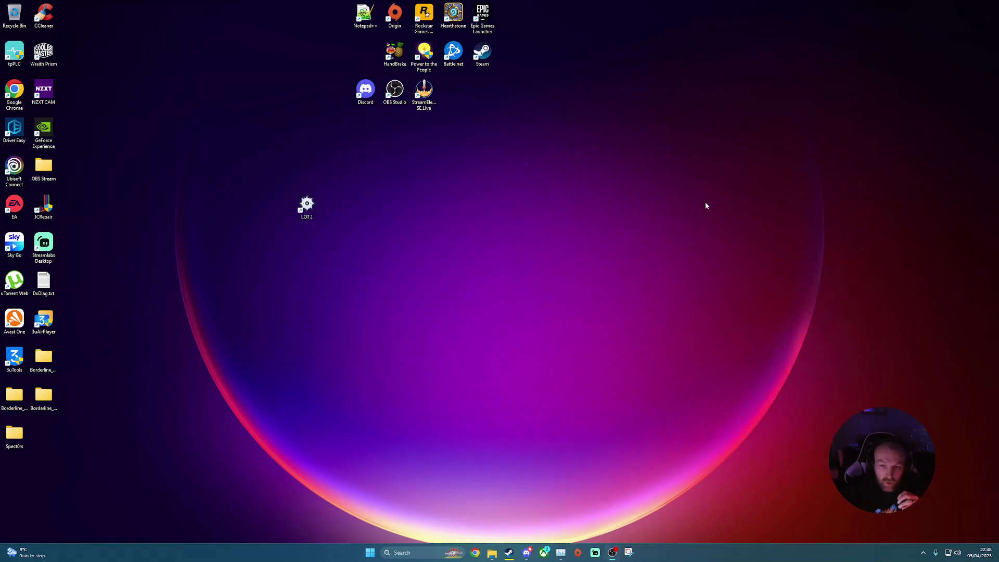
# Launch Load Order Tool from the LOT 2 desktop shortcut and maximize its window.
pyautogui.doubleClick(308, 204)
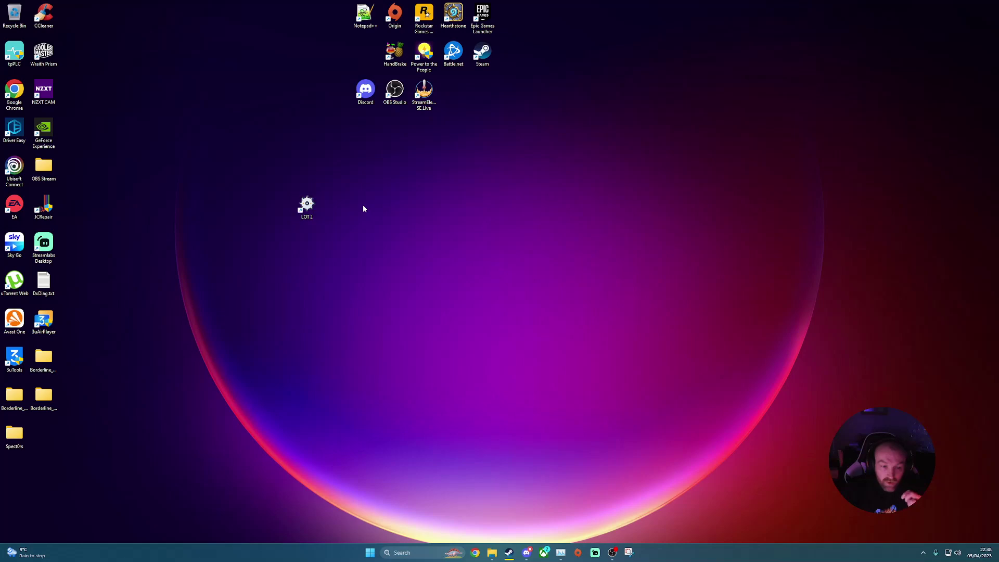
pyautogui.moveTo(431, 114); pyautogui.dragTo(544, 127)
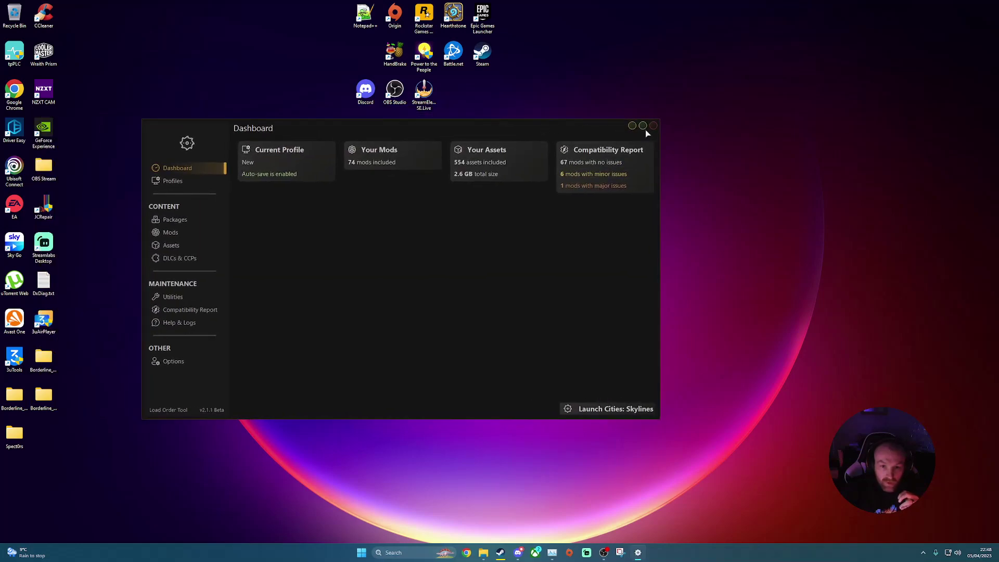
pyautogui.click(643, 126)
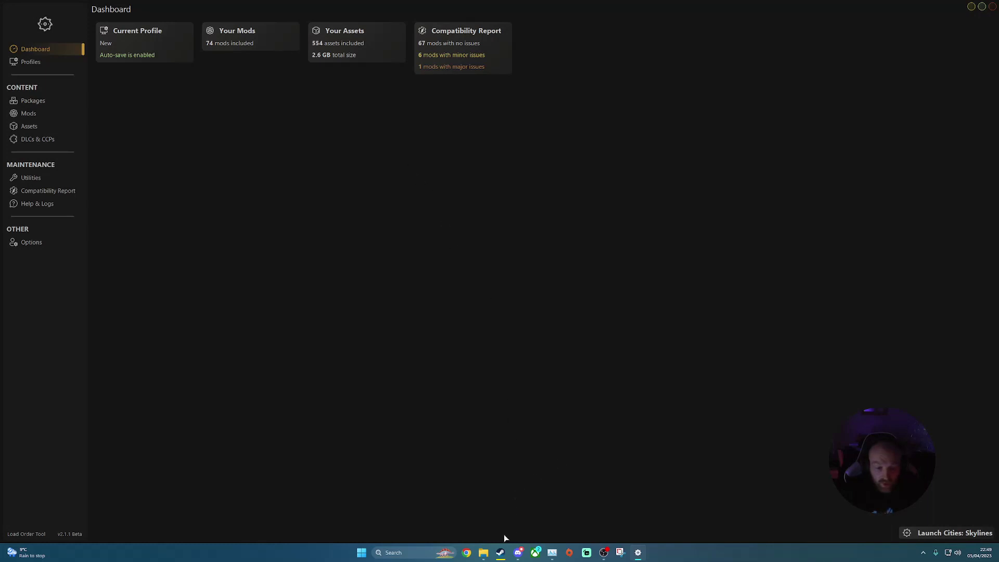
# Bring up the LoadOrderTwo Profiles folder over the tool and select the NTL_-_HT_2023_1M.json and New.json files.
pyautogui.moveTo(488, 550)
pyautogui.click(486, 527)
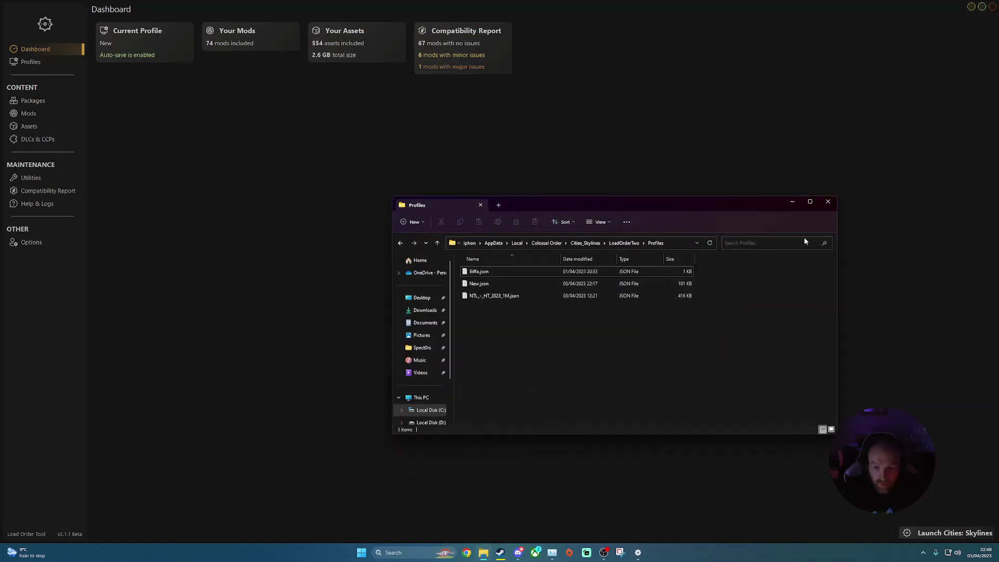
pyautogui.moveTo(721, 198); pyautogui.dragTo(584, 163)
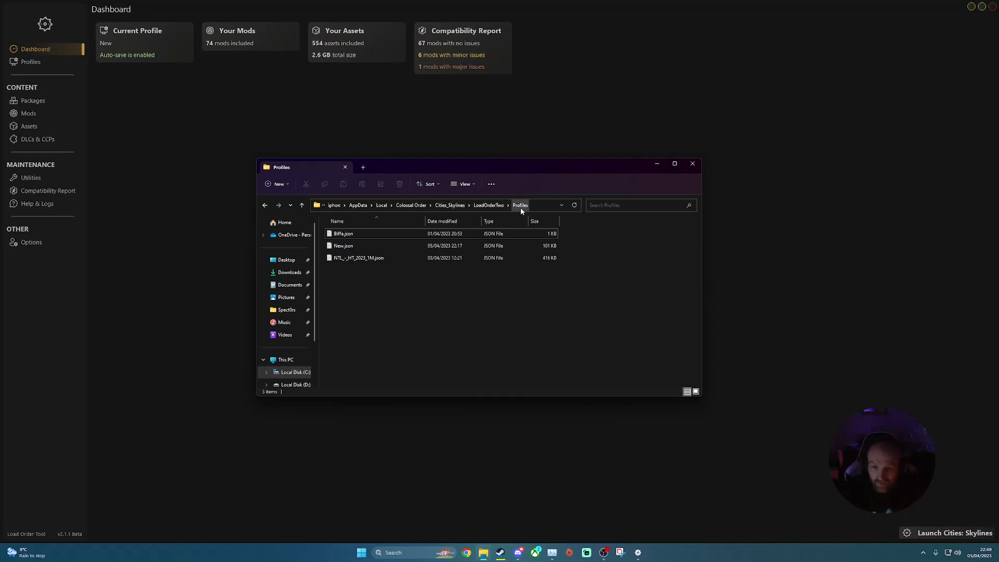
pyautogui.rightClick(485, 553)
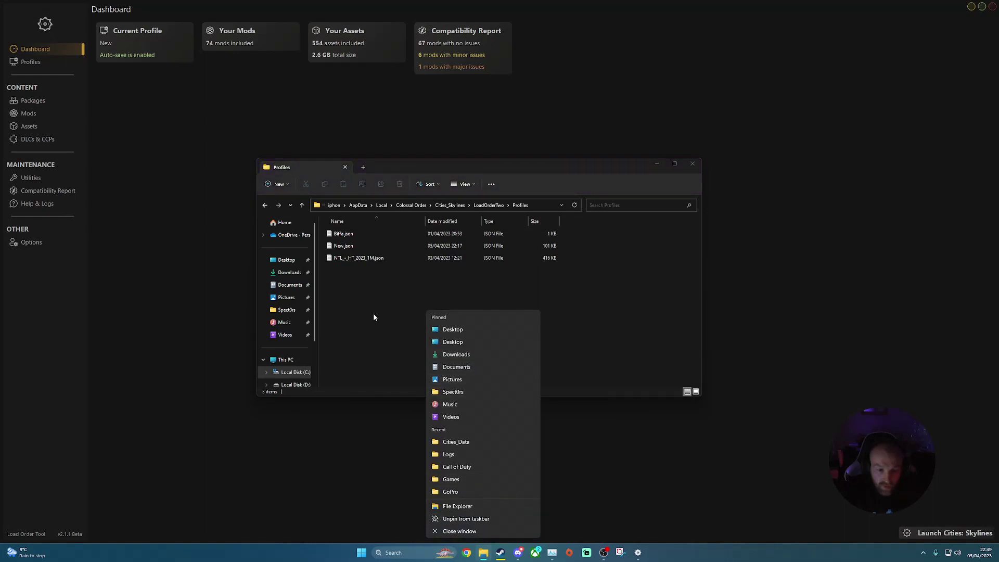
pyautogui.moveTo(453, 306); pyautogui.dragTo(333, 255)
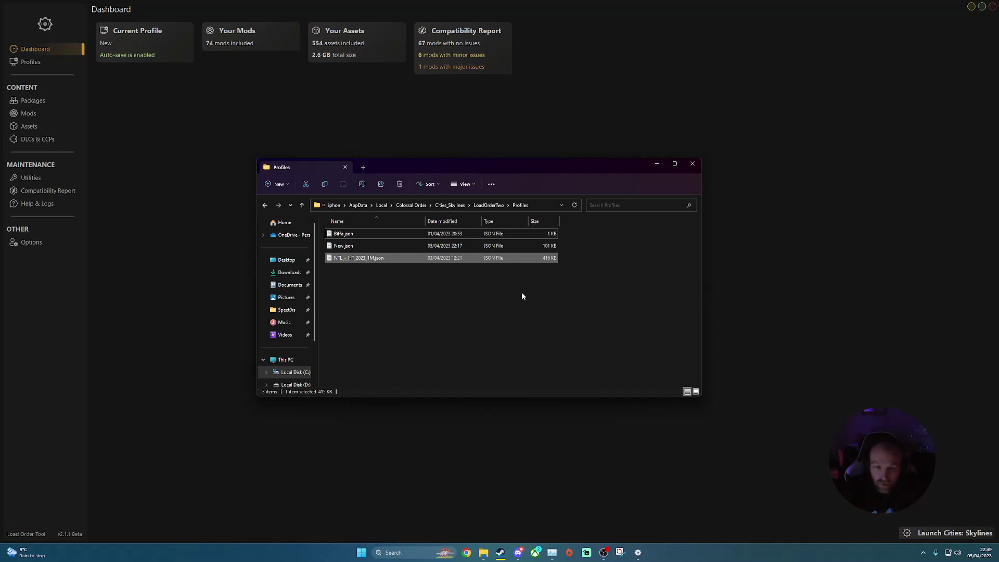
pyautogui.moveTo(518, 304); pyautogui.dragTo(353, 258)
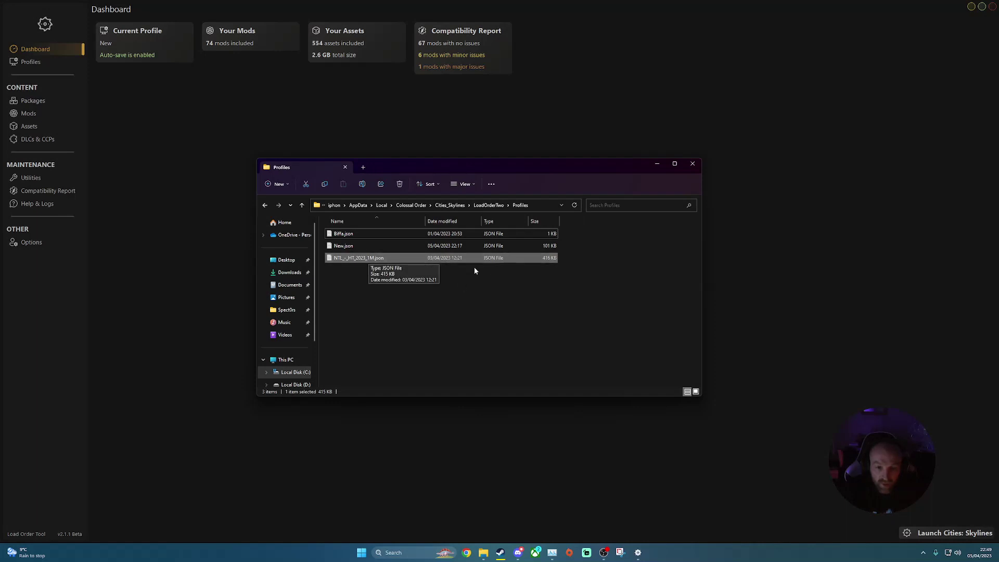
pyautogui.keyDown('ctrl'); pyautogui.click(354, 246); pyautogui.keyUp('ctrl')
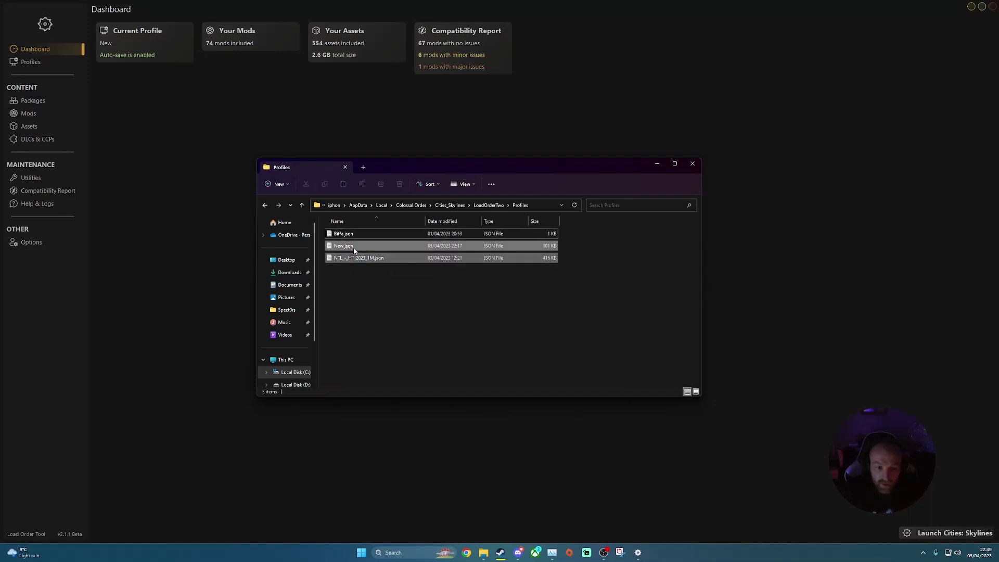
# Return to the Load Order Tool window at full size and save the current profile, New, from its profile settings.
pyautogui.click(429, 125)
pyautogui.doubleClick(421, 125)
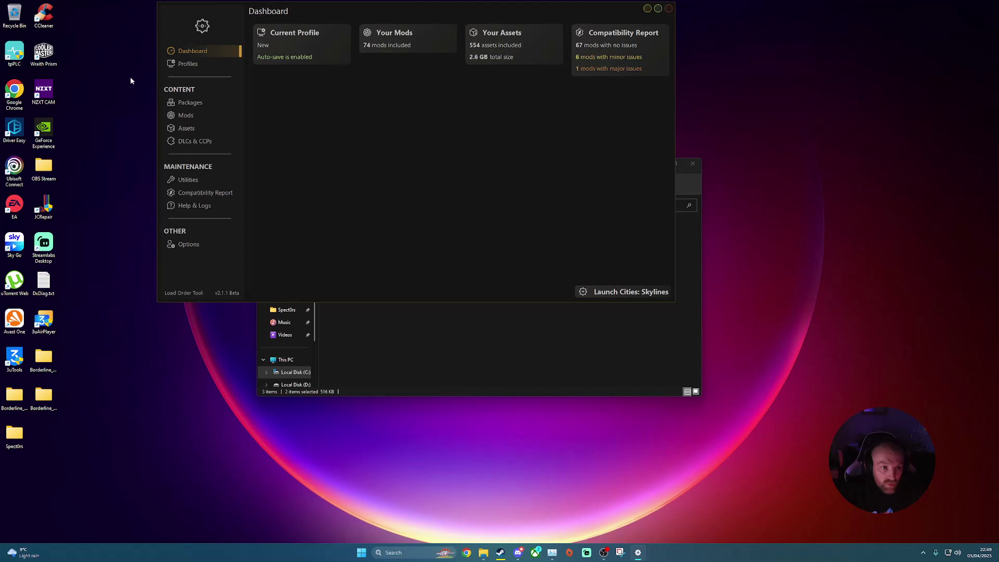
pyautogui.click(659, 9)
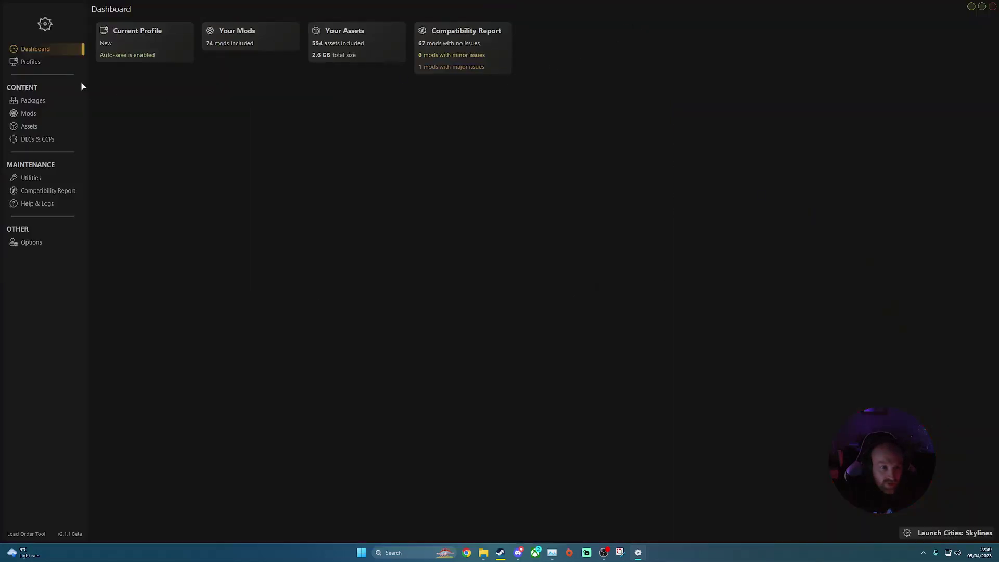
pyautogui.click(58, 67)
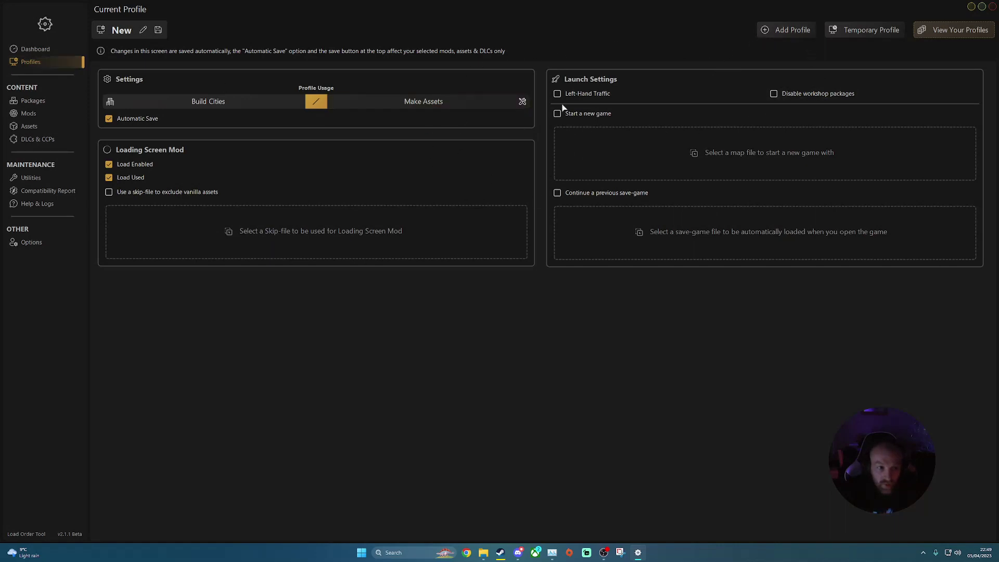
pyautogui.click(158, 30)
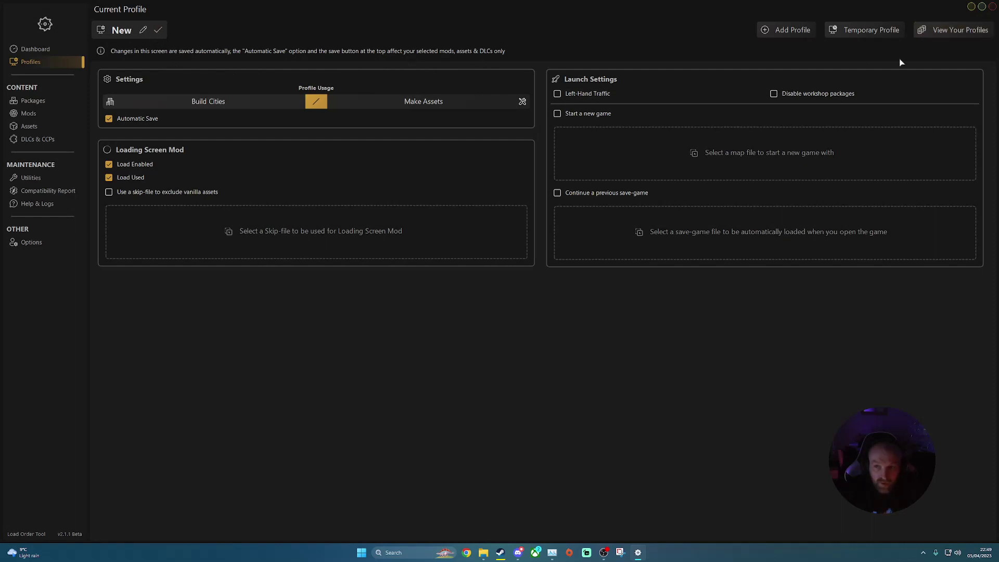
# Load the New profile from the list of saved profiles and save it again.
pyautogui.click(955, 30)
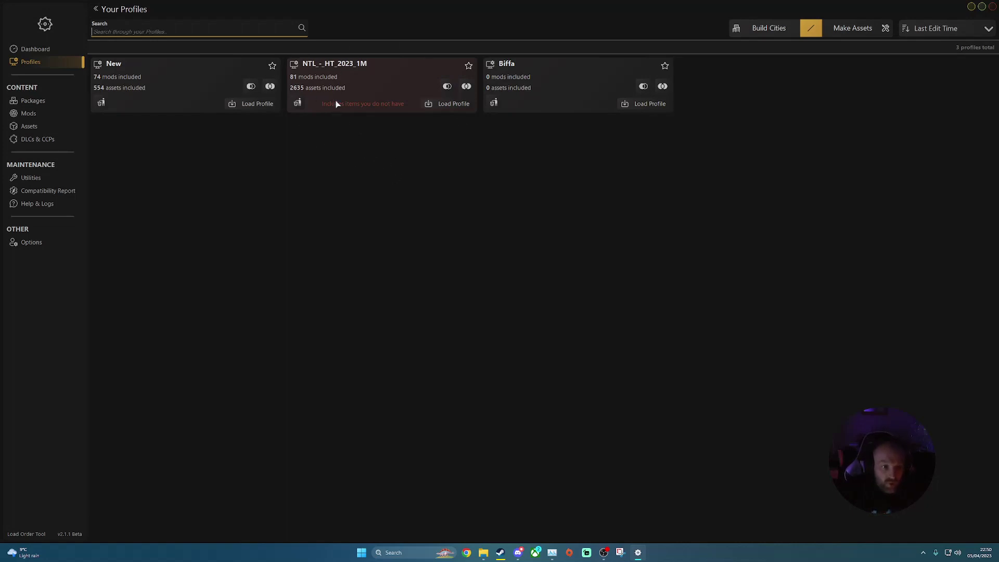
pyautogui.click(169, 88)
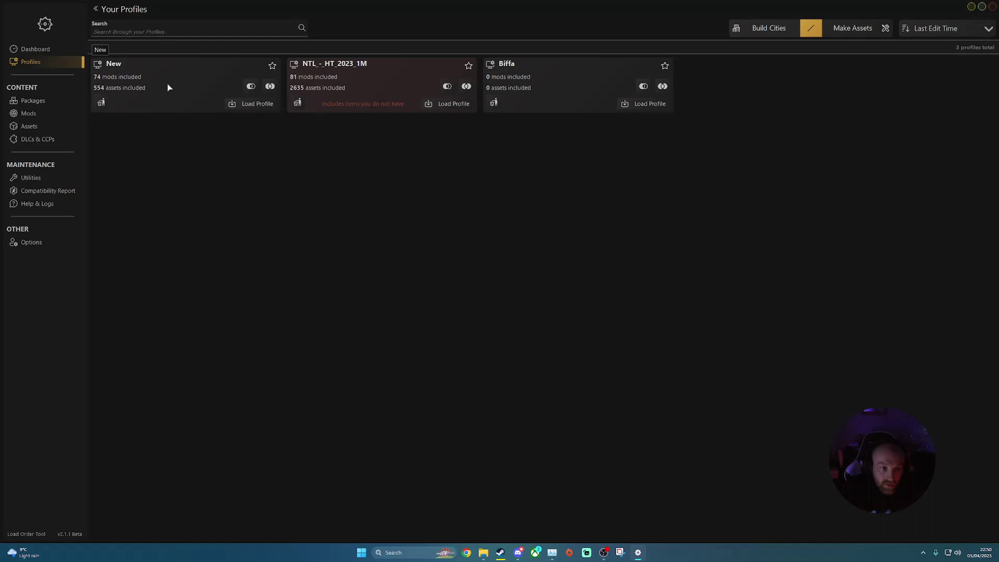
pyautogui.click(236, 103)
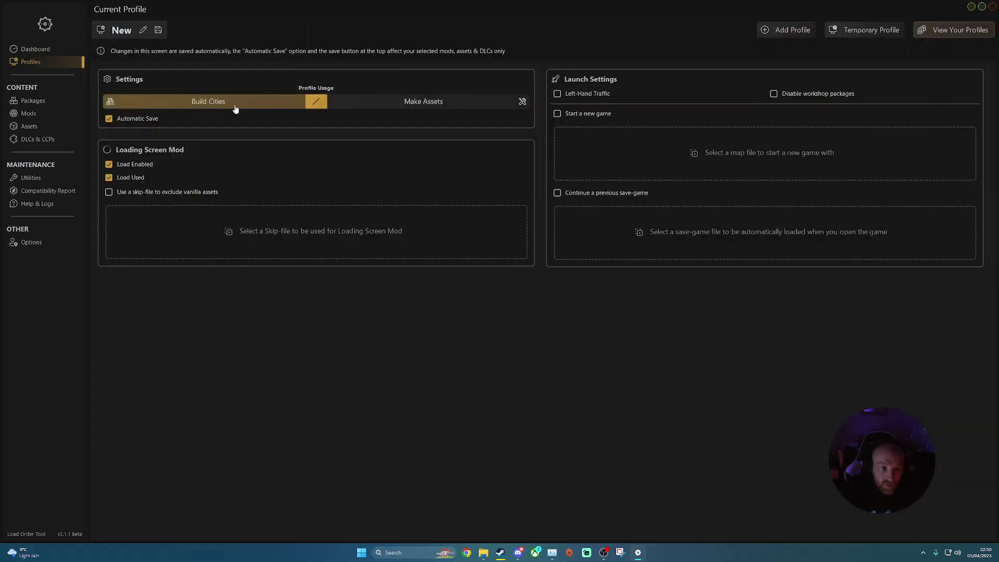
pyautogui.click(188, 106)
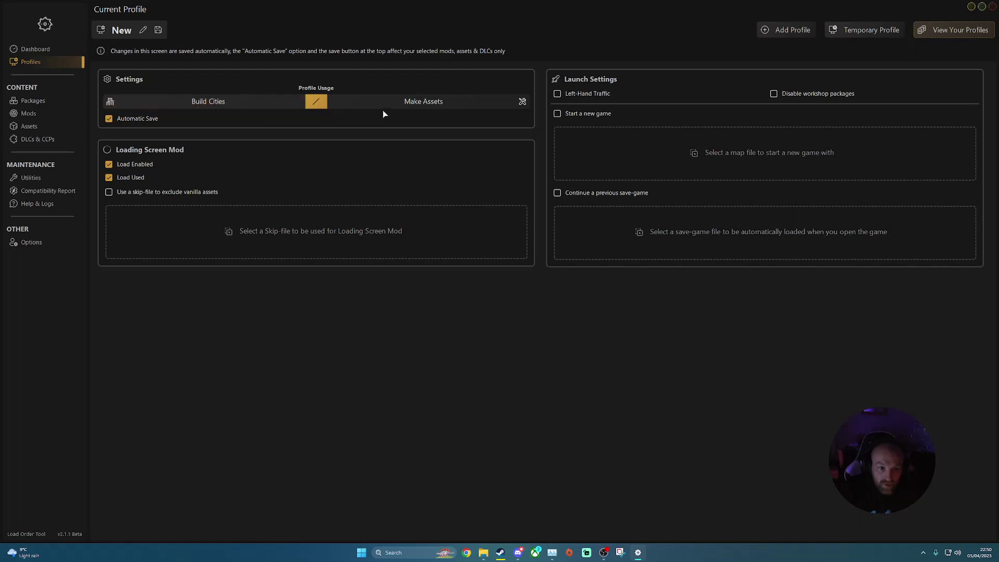
pyautogui.click(401, 111)
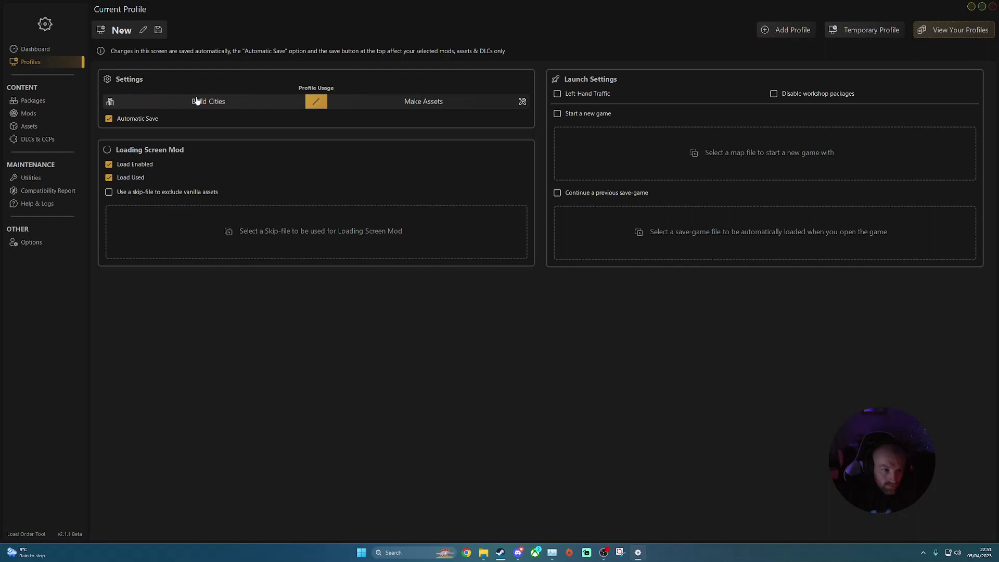
pyautogui.click(158, 30)
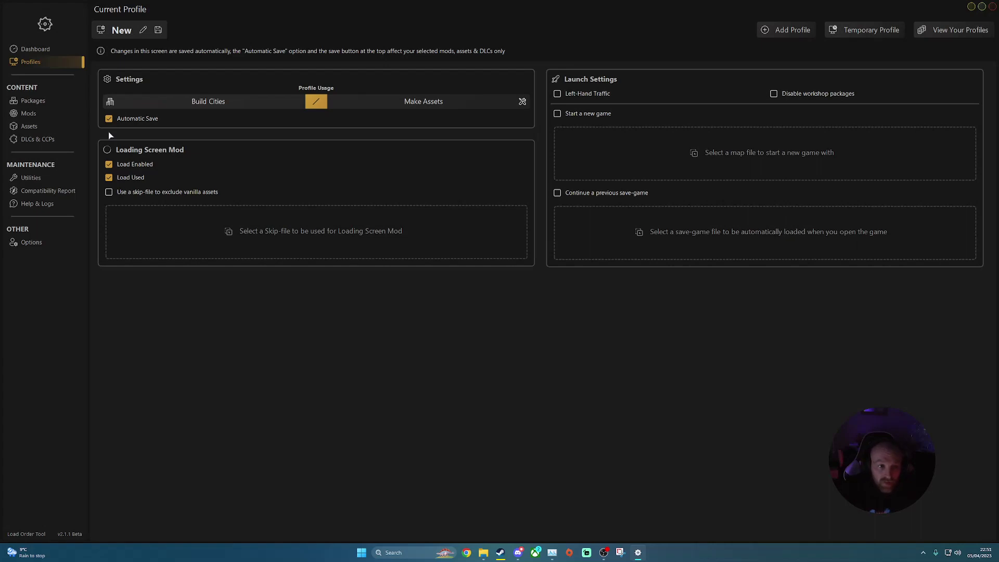
# Examine the New profile's complete mod list, including which mods are included or excluded and their reported issues.
pyautogui.click(45, 119)
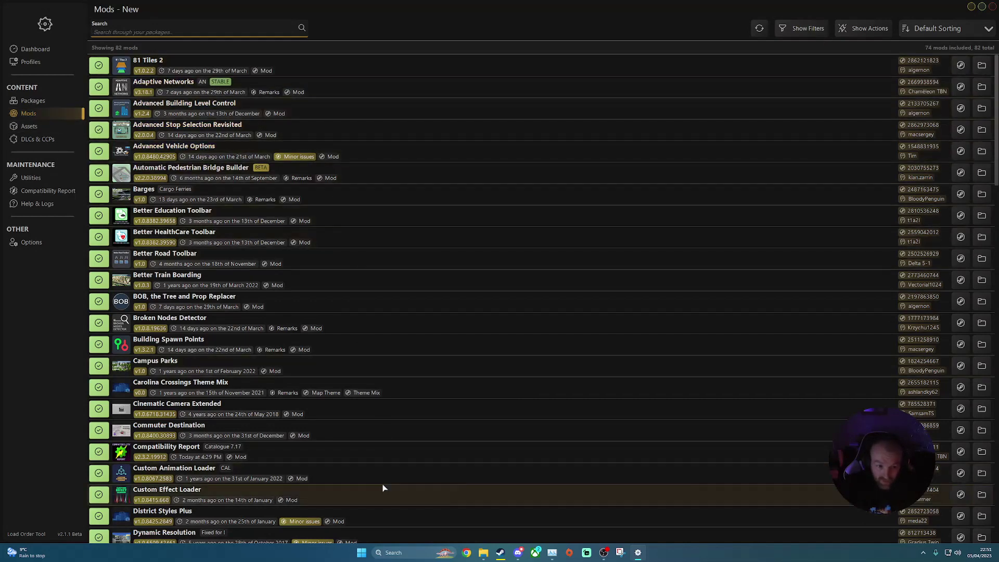
pyautogui.scroll(-3, 396, 373)
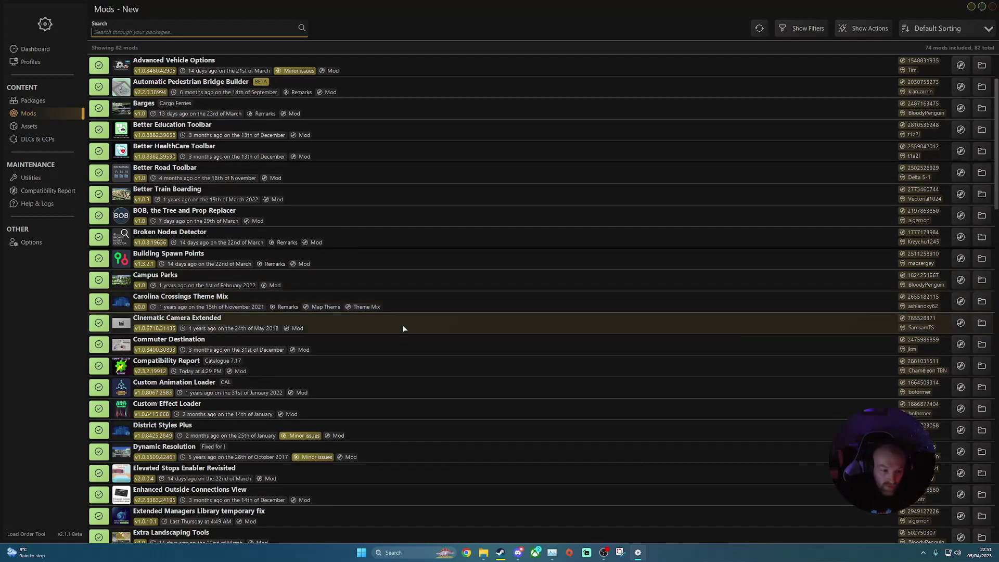
pyautogui.scroll(-5, 398, 320)
pyautogui.scroll(-6, 387, 311)
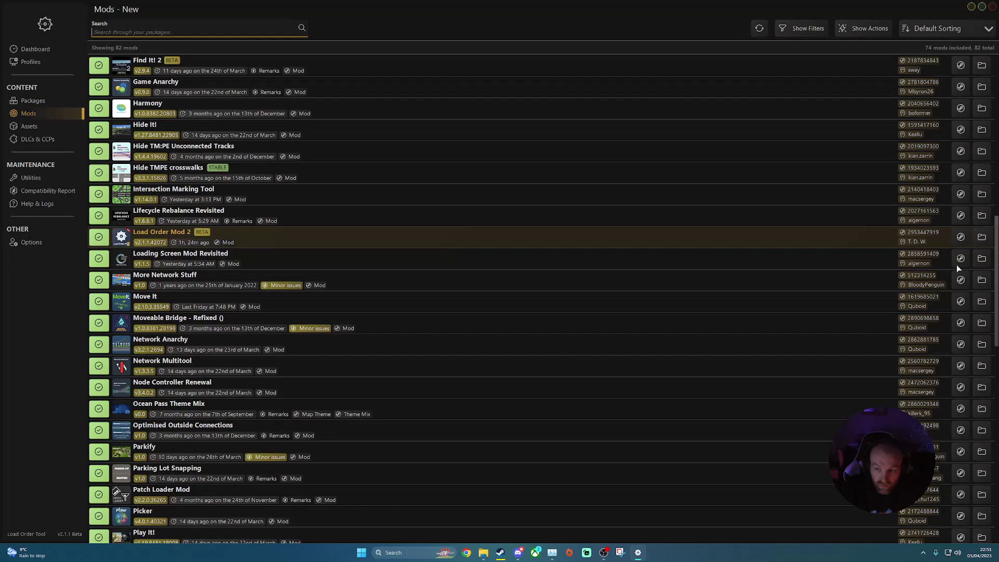
pyautogui.moveTo(996, 242); pyautogui.dragTo(994, 397)
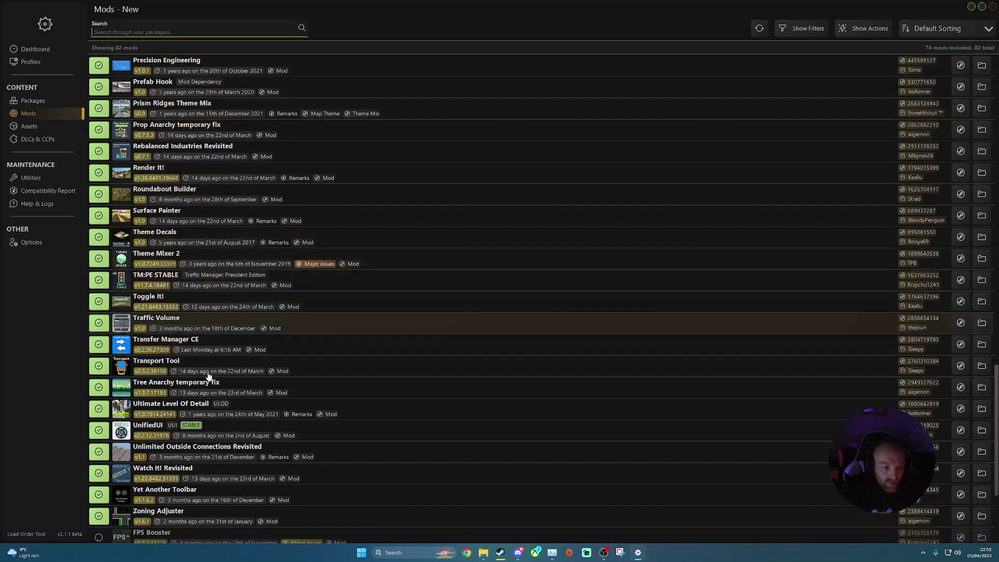
pyautogui.scroll(-3, 208, 385)
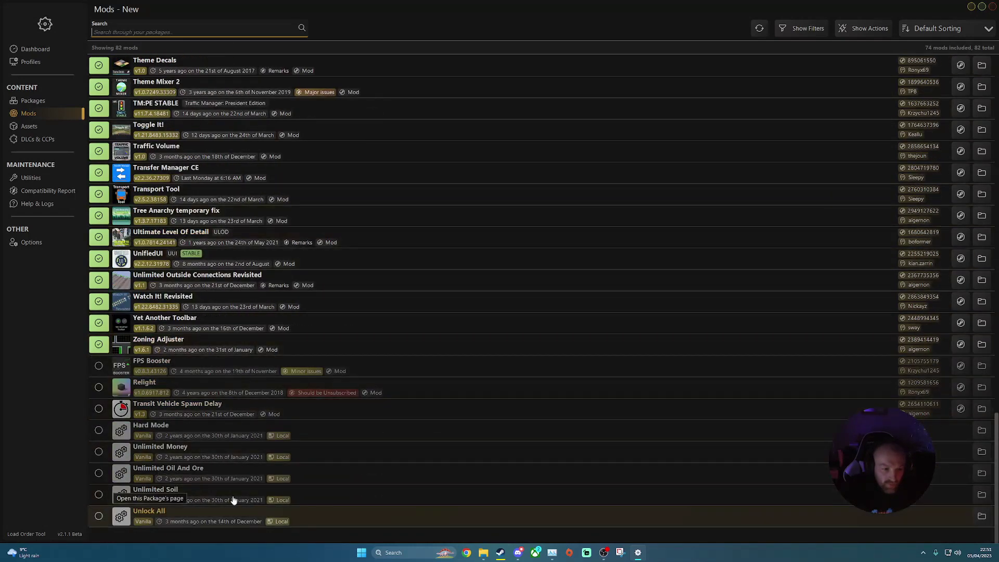
pyautogui.scroll(15, 218, 224)
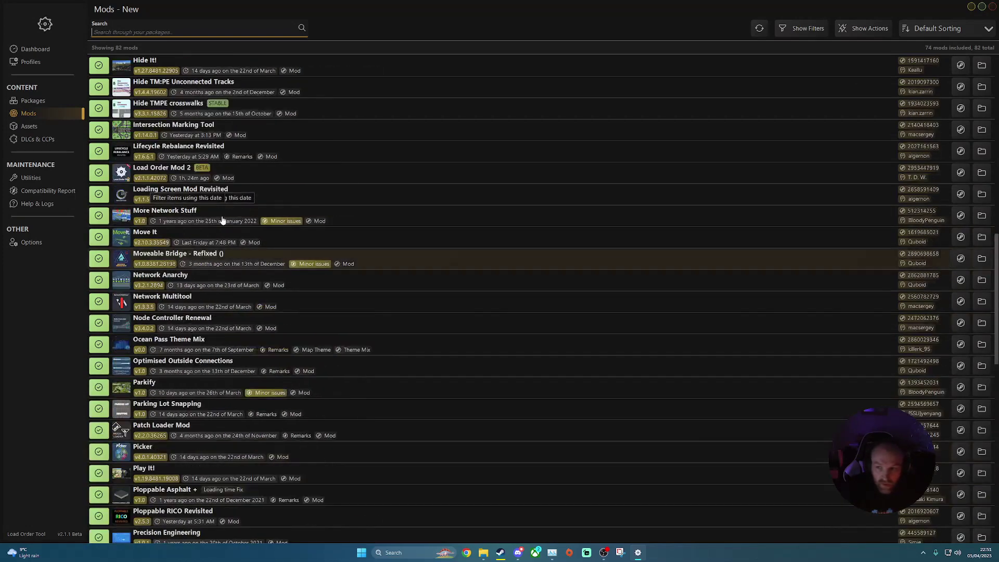
pyautogui.scroll(5, 222, 217)
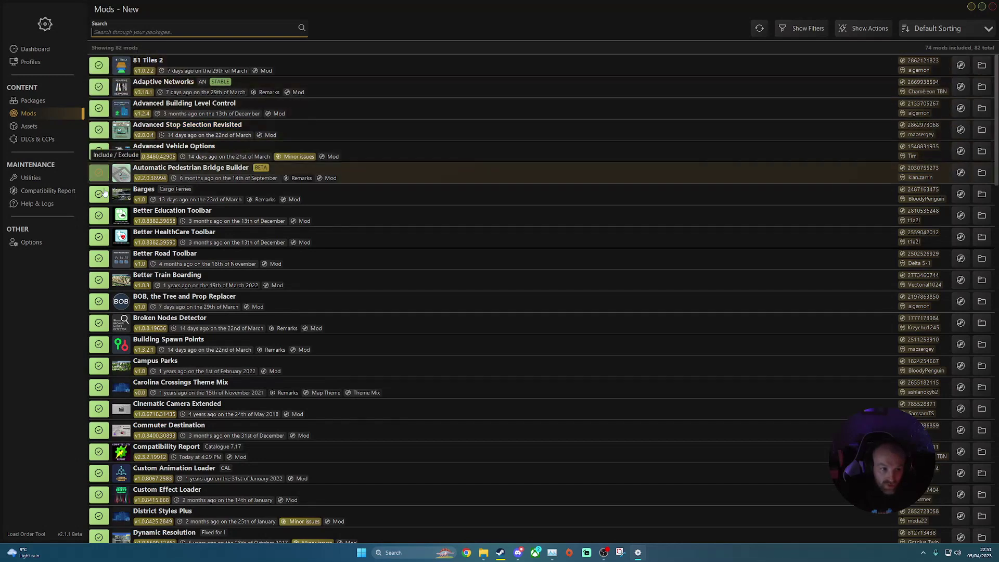
# Exclude the 81 Tiles 2 mod from the New profile and include it again.
pyautogui.click(99, 67)
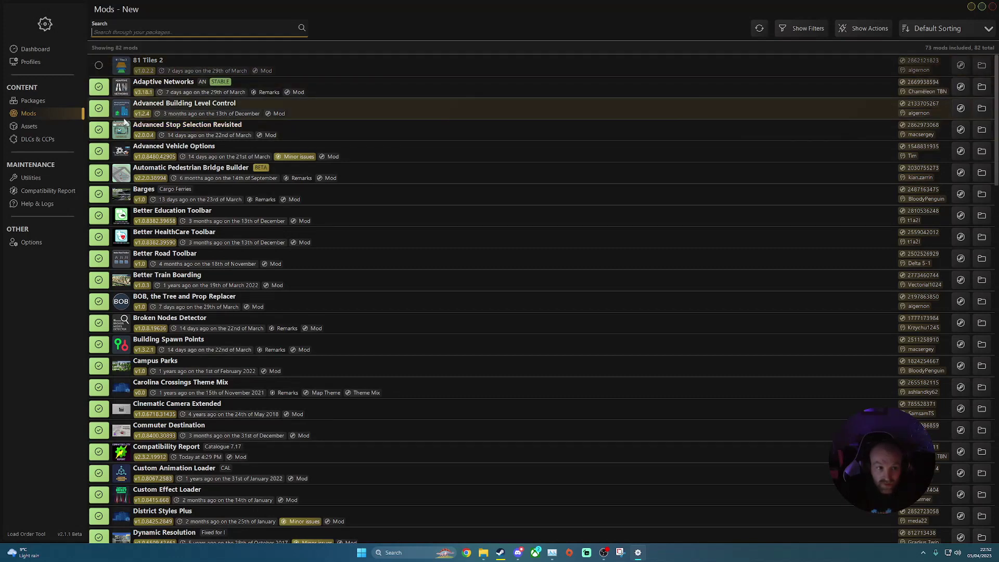
pyautogui.click(98, 67)
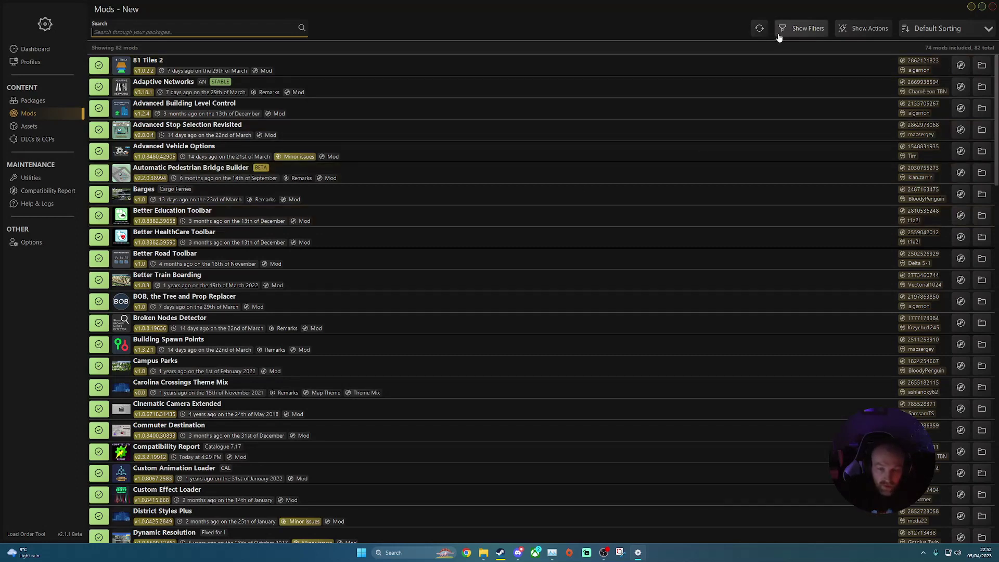
# Show the mod filters, review the package status options and filter the list to mods with Minor issues as report severity.
pyautogui.click(807, 29)
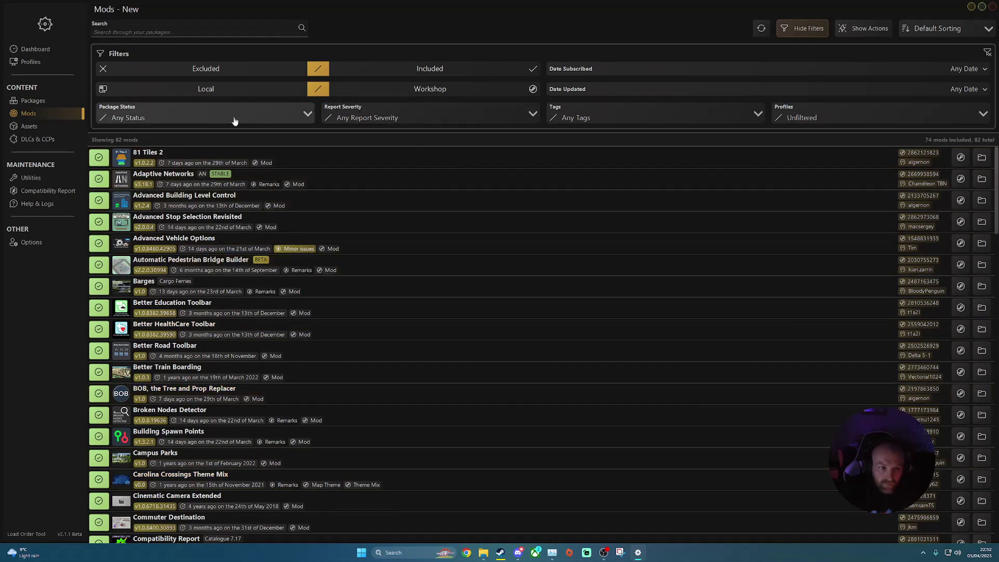
pyautogui.click(218, 124)
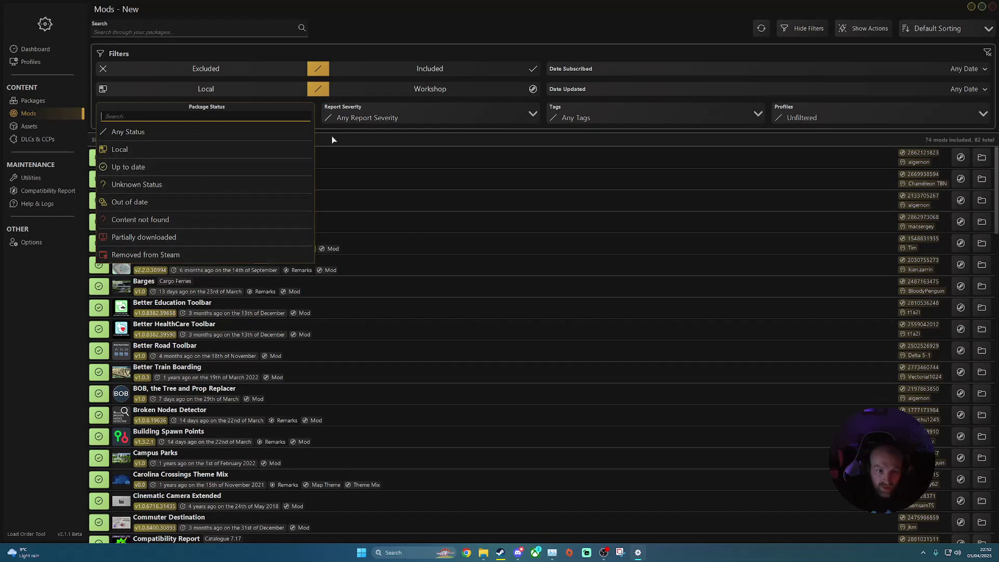
pyautogui.click(410, 122)
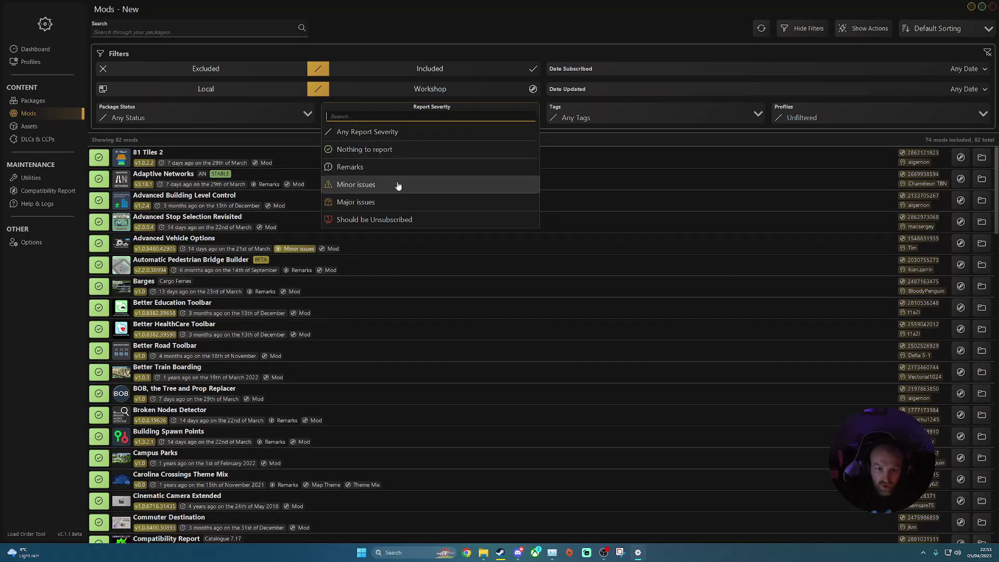
pyautogui.click(370, 186)
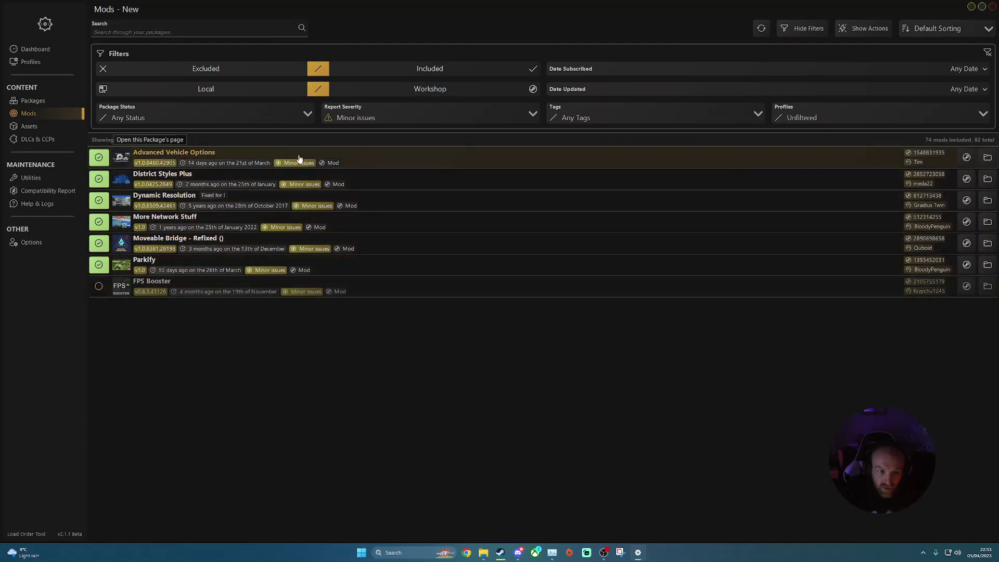
# Open the Advanced Vehicle Options package page and read its compatibility report before returning to its content information.
pyautogui.click(330, 155)
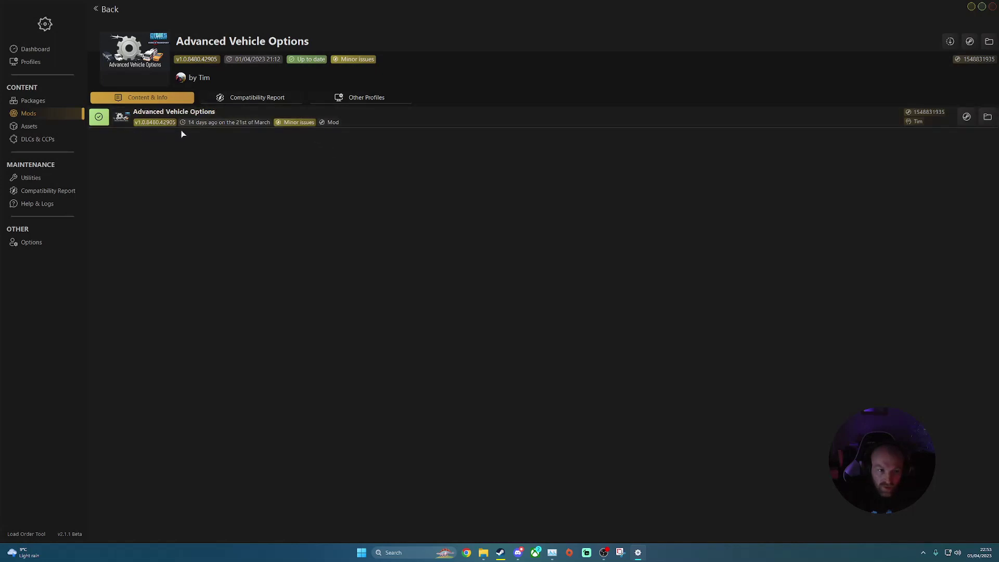
pyautogui.click(277, 103)
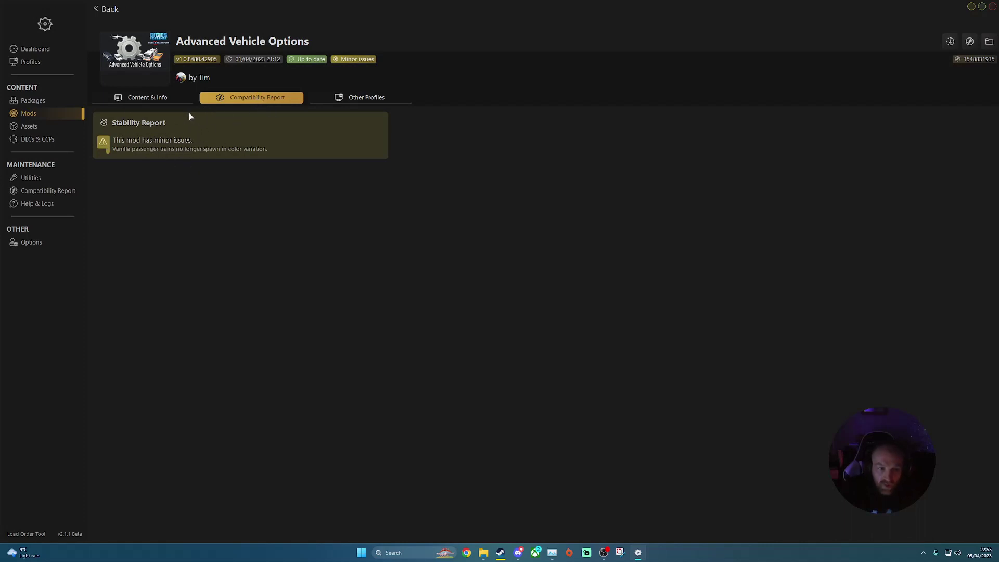
pyautogui.click(171, 104)
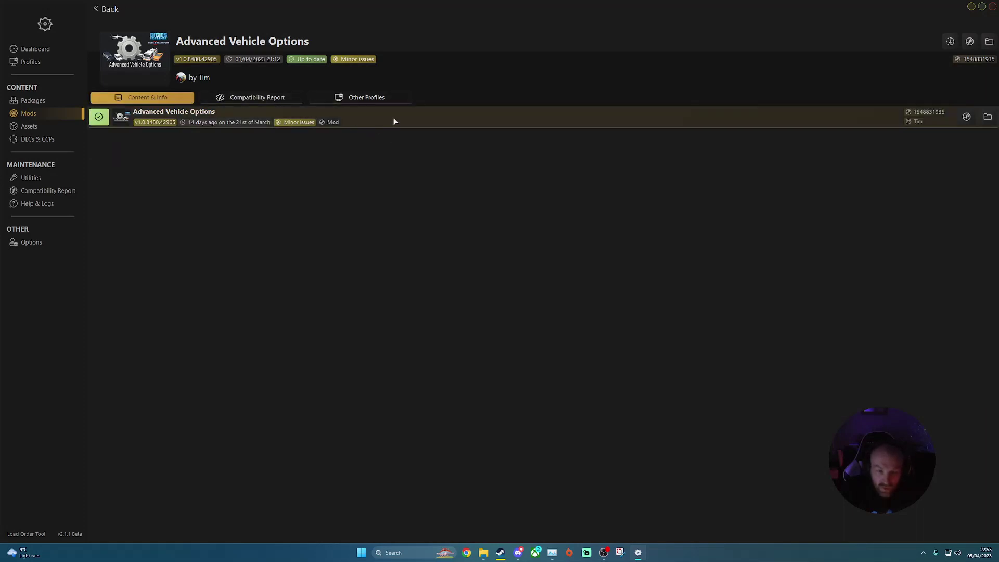
# Review the package actions and copy options available for Advanced Vehicle Options without applying any, and return to the filtered mod list.
pyautogui.rightClick(294, 116)
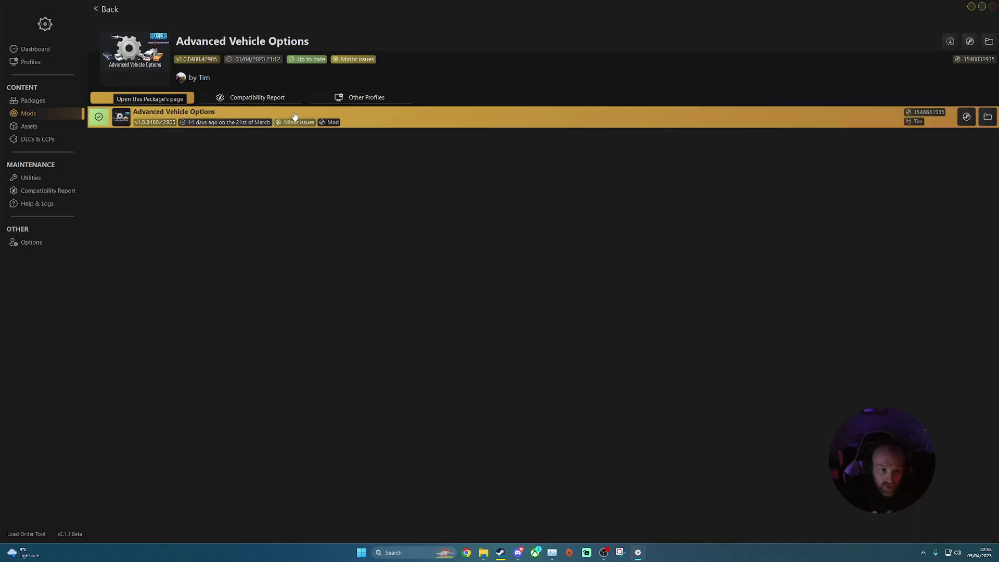
pyautogui.click(311, 156)
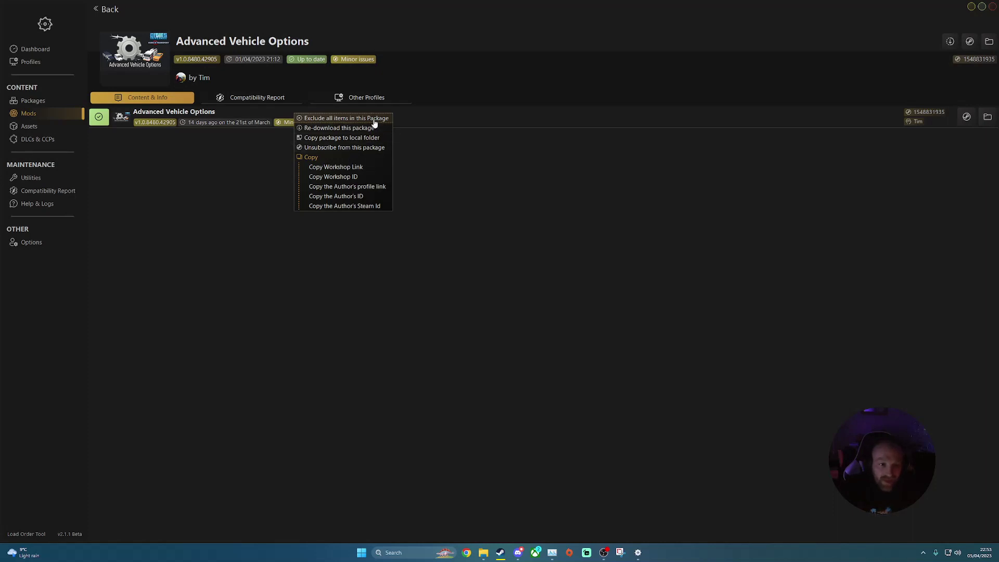
pyautogui.click(411, 135)
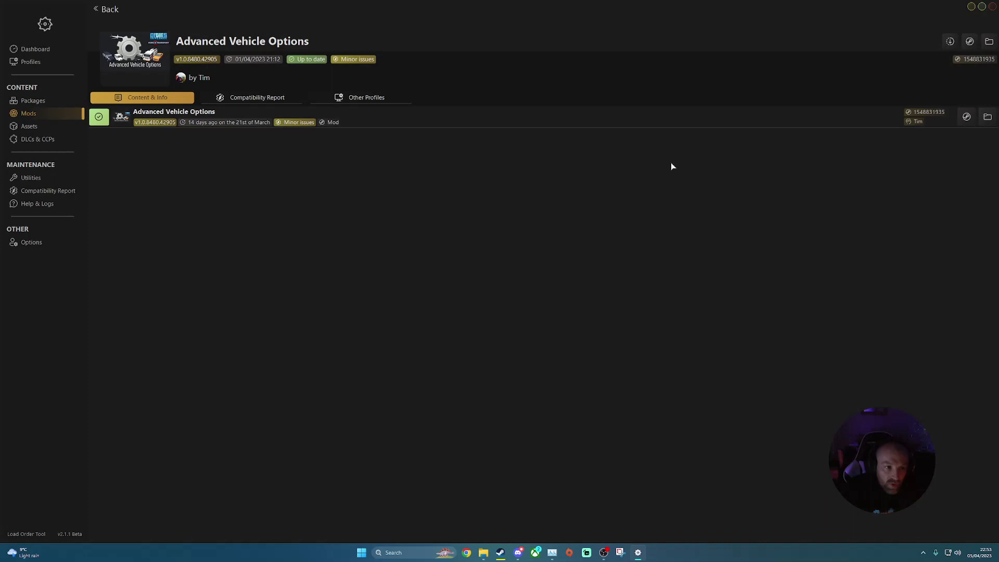
pyautogui.click(105, 12)
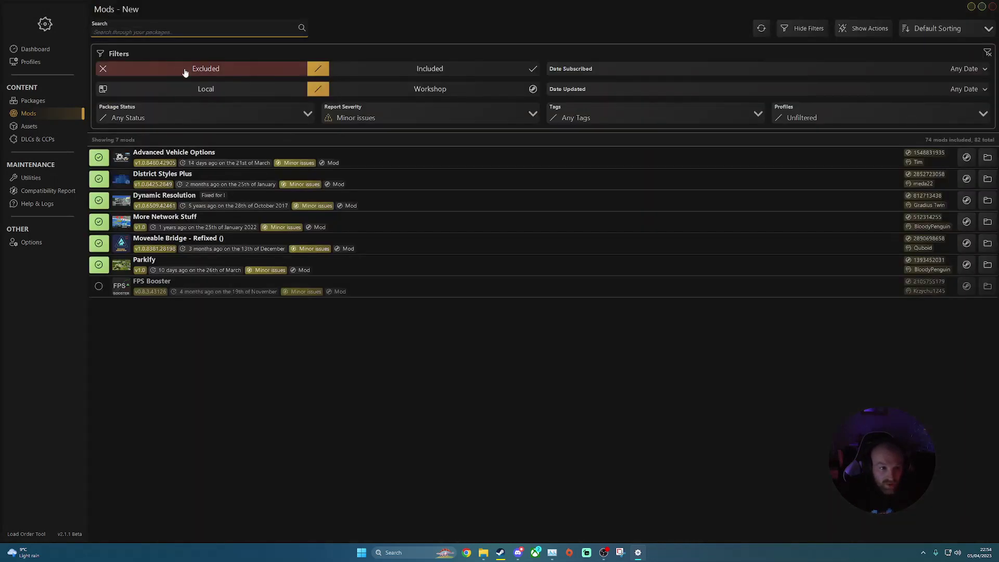
# Reset the filter to Any Report Severity and look through the tag, profile and date subscribed filter options.
pyautogui.click(398, 116)
pyautogui.click(382, 133)
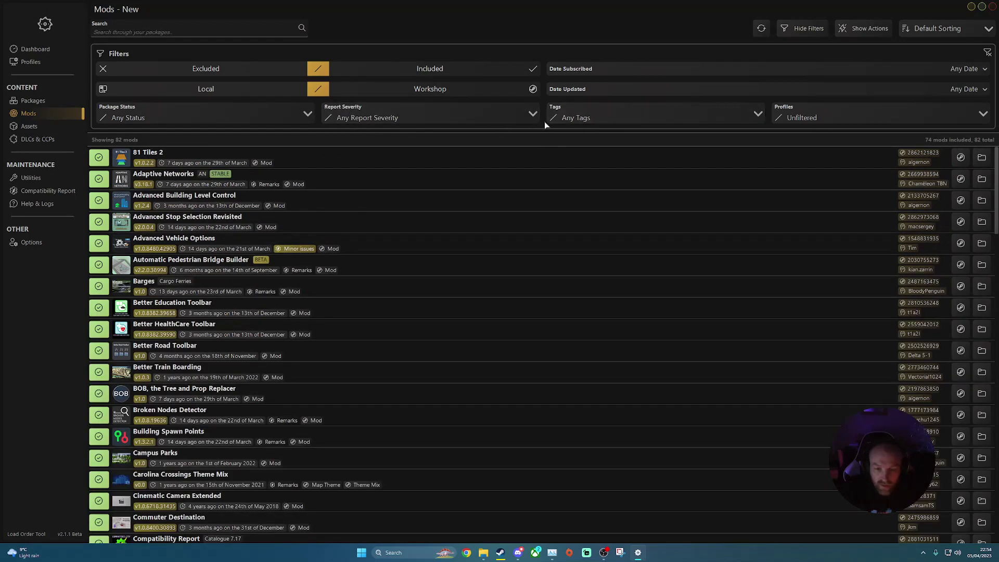
pyautogui.click(610, 119)
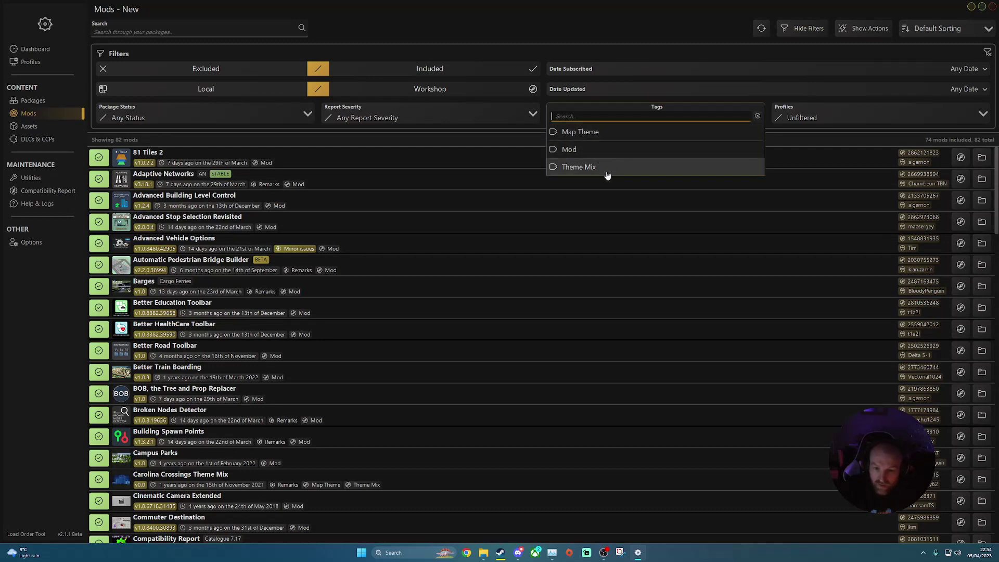
pyautogui.click(820, 119)
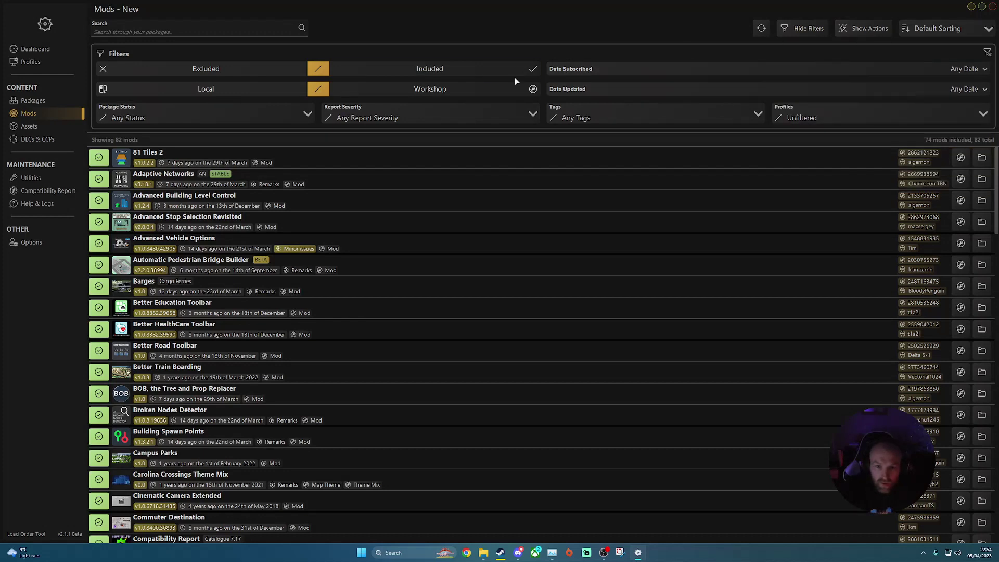
pyautogui.click(929, 68)
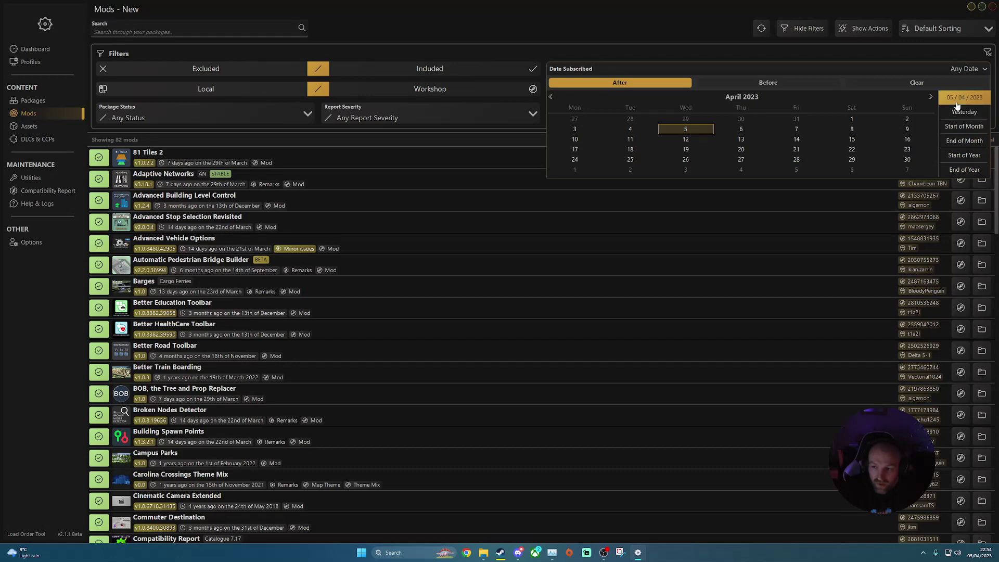
# Show the bulk actions for the mod list and filter it to mods tagged Map Theme.
pyautogui.click(869, 30)
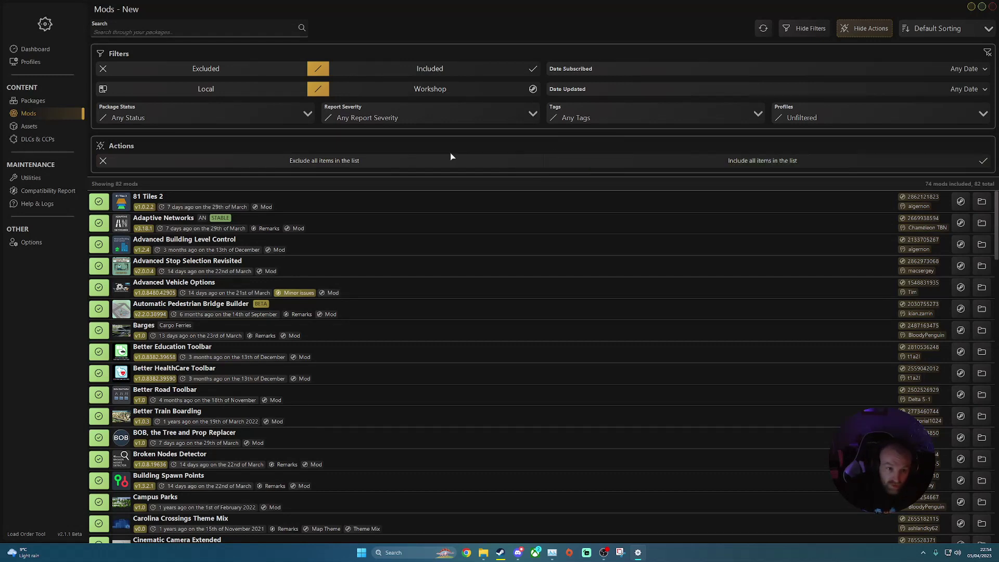
pyautogui.click(597, 116)
pyautogui.click(579, 132)
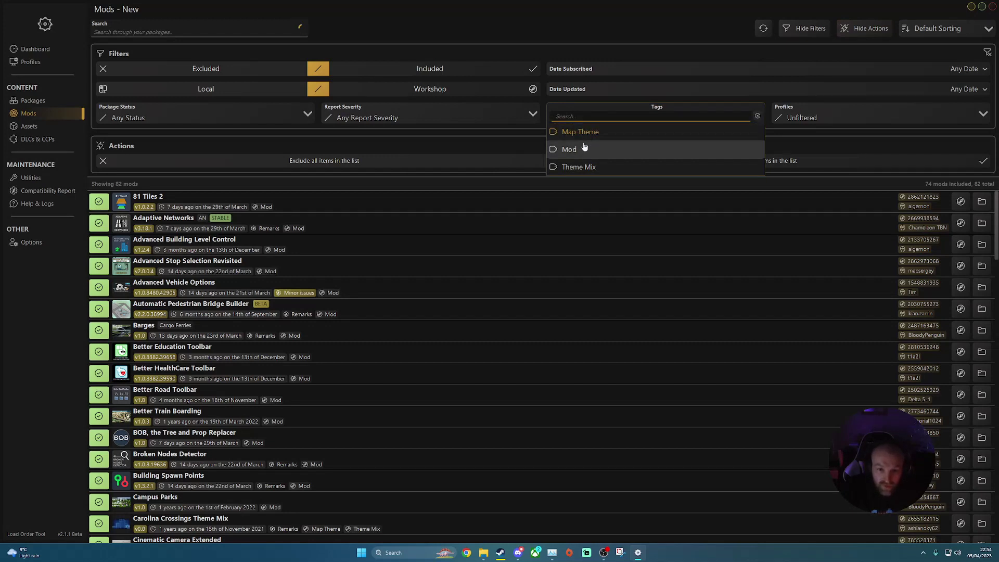
pyautogui.click(470, 303)
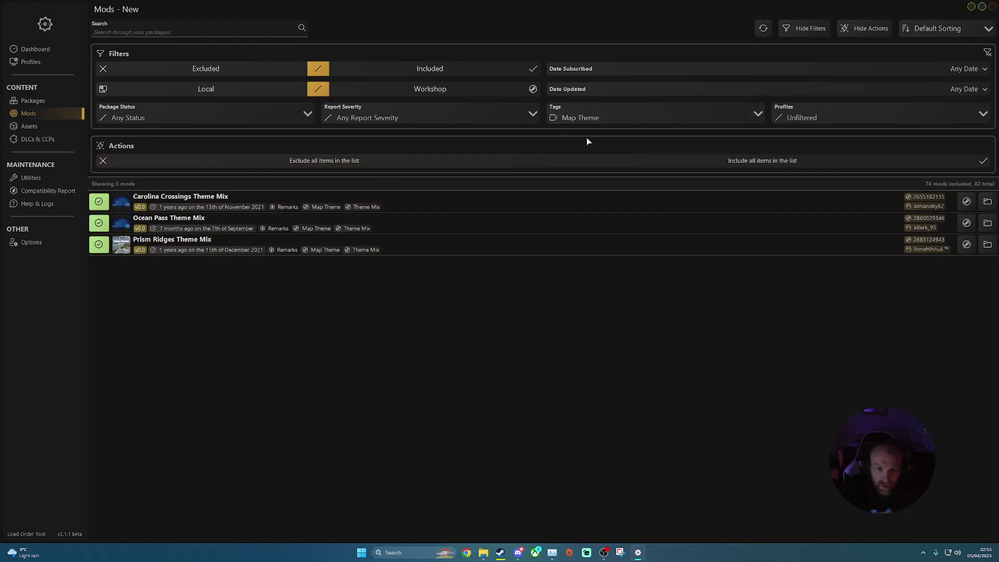
# Exclude all the listed Map Theme mods at once and include them all again.
pyautogui.click(402, 168)
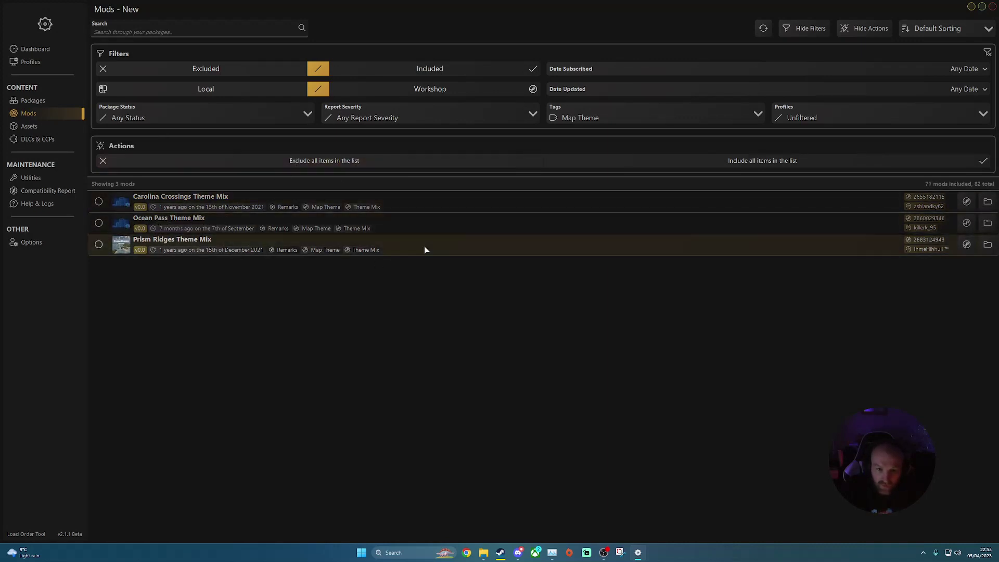
pyautogui.click(678, 162)
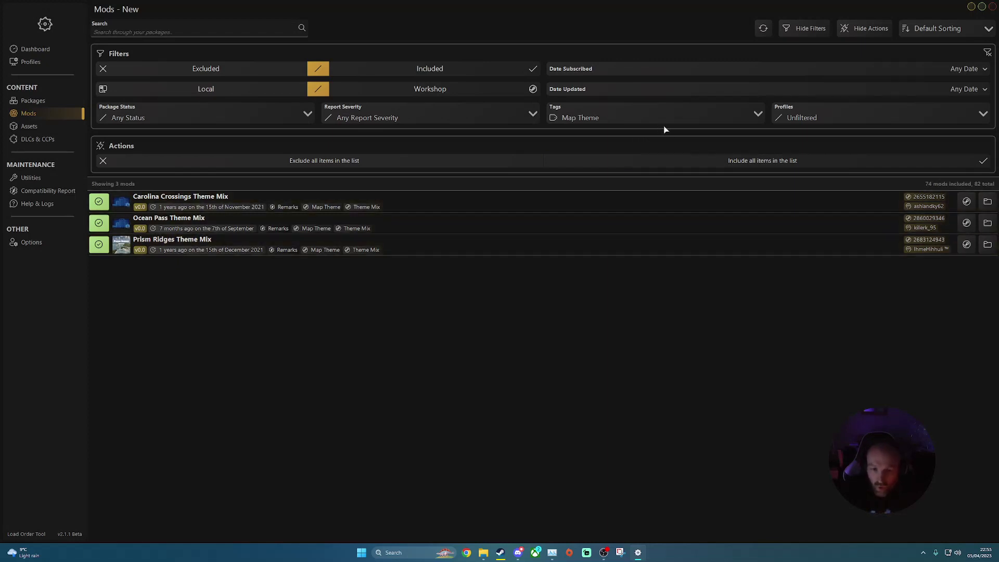
# Clear the Map Theme tag filter from the mod list and look at the available sorting options.
pyautogui.click(651, 124)
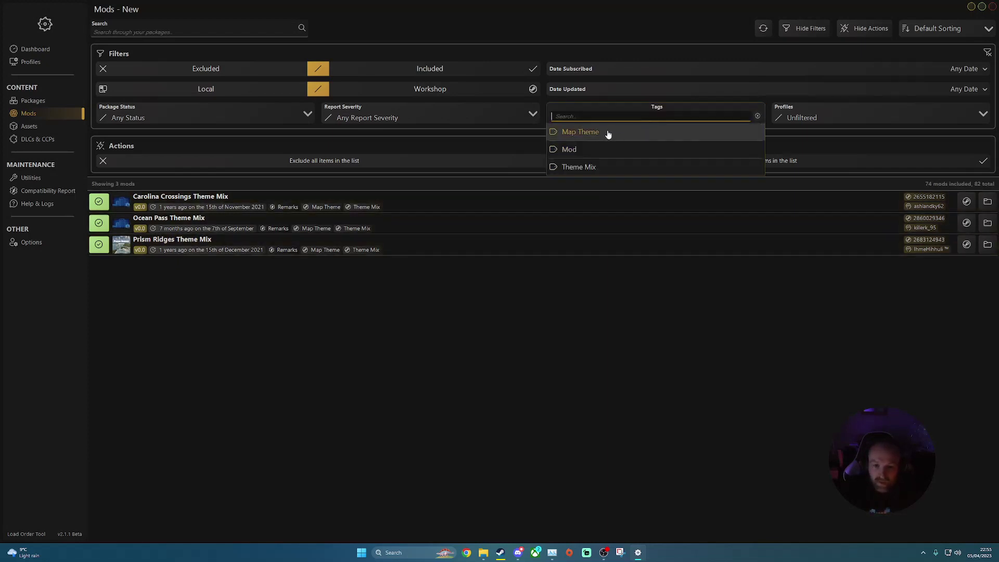
pyautogui.click(757, 115)
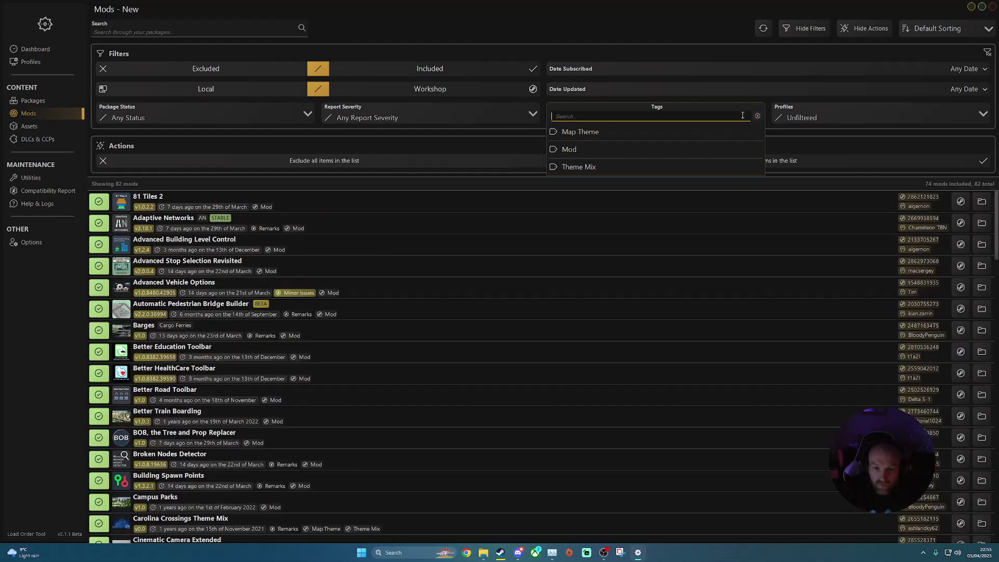
pyautogui.click(702, 55)
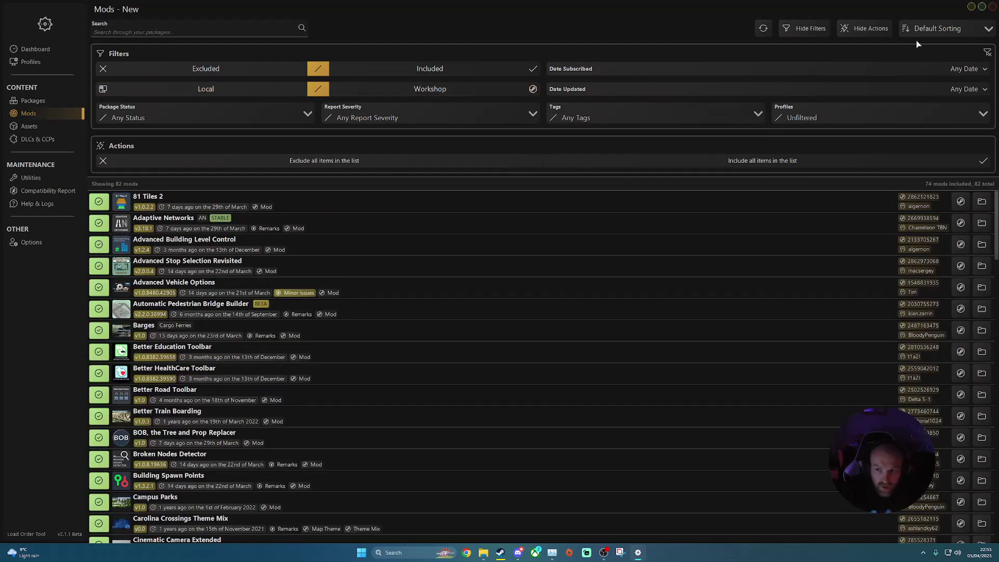
pyautogui.click(955, 32)
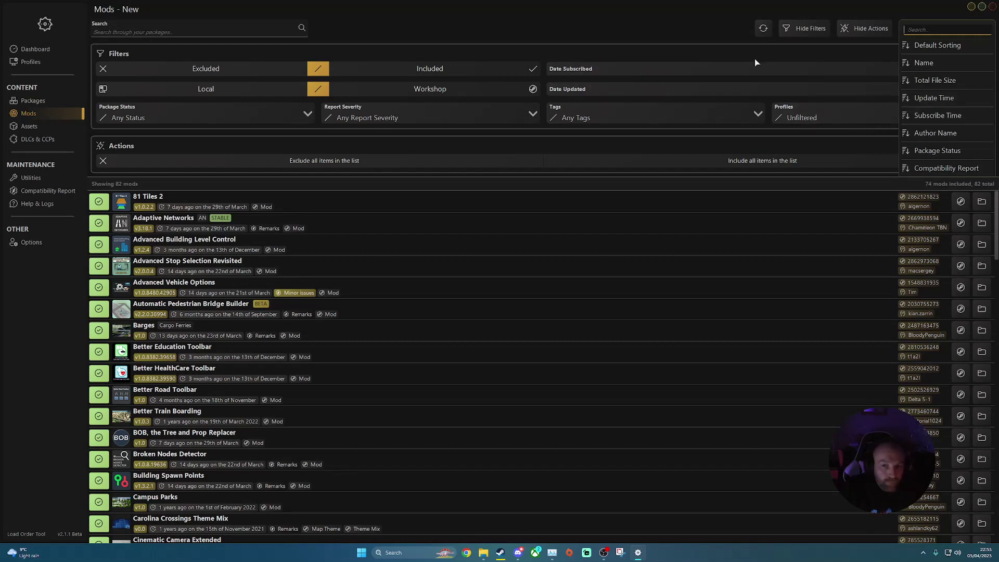
# Switch to the New profile's assets and show both the filters and the bulk actions for the list.
pyautogui.click(43, 128)
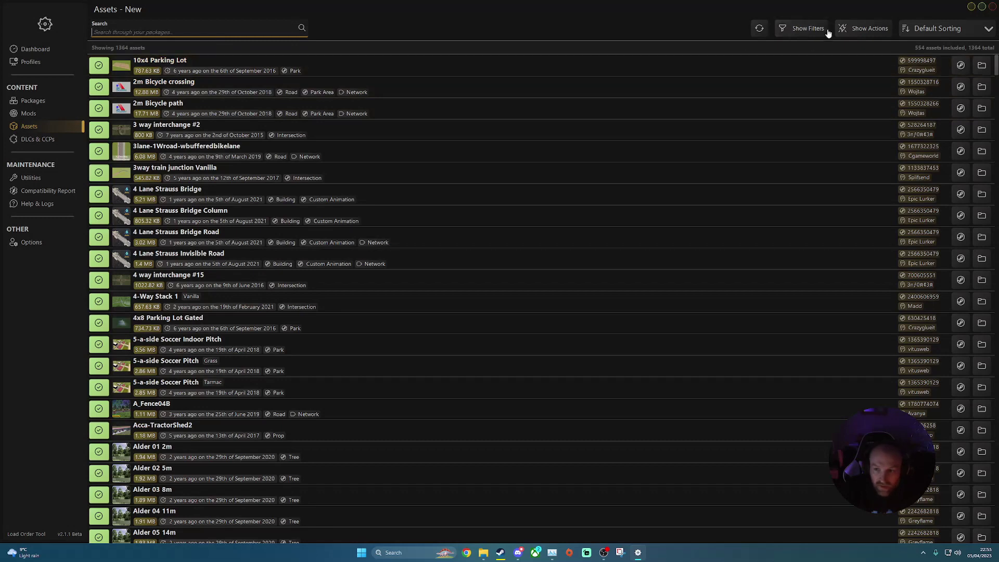
pyautogui.click(814, 28)
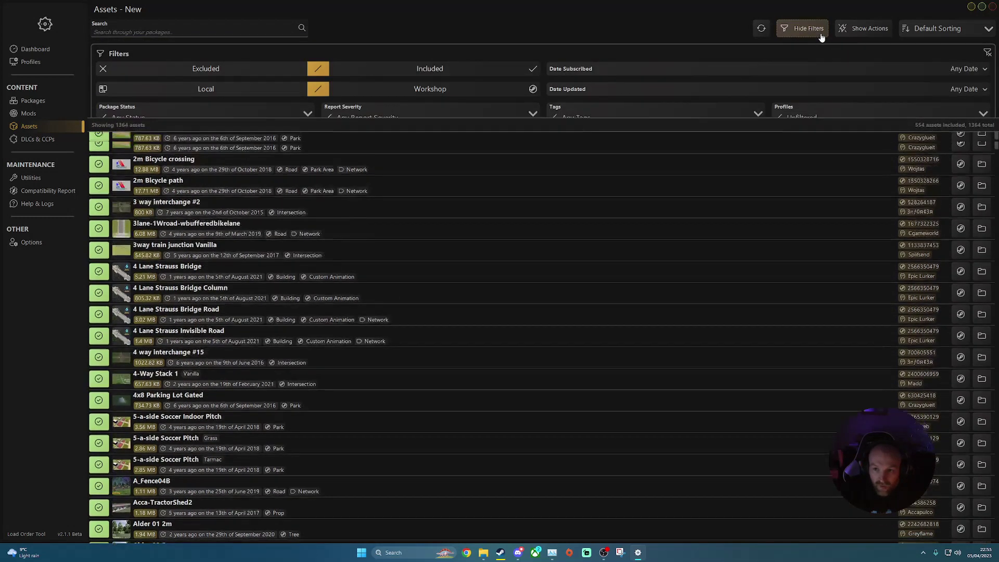
pyautogui.click(849, 32)
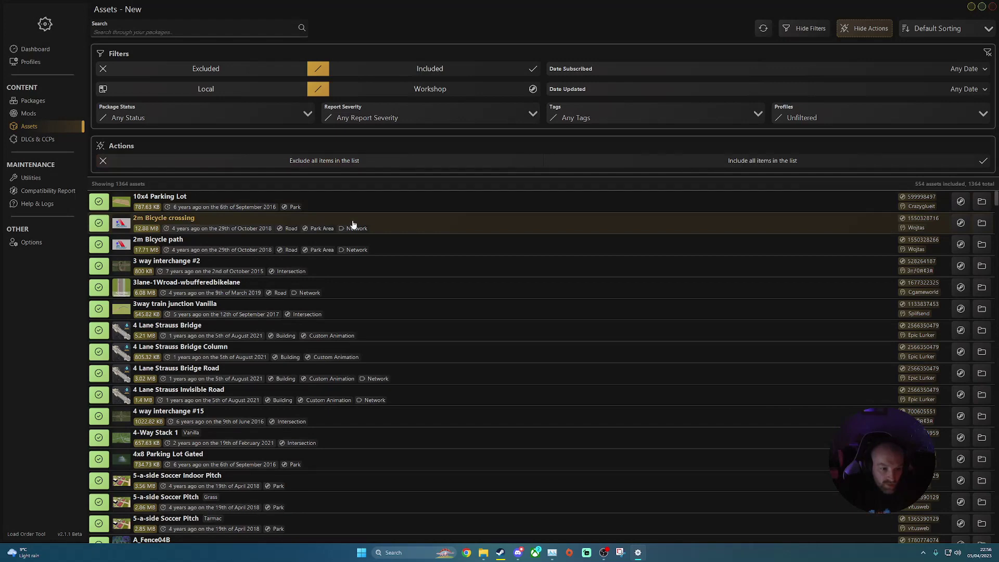
pyautogui.moveTo(150, 183)
pyautogui.mouseDown()
pyautogui.moveTo(116, 185)
pyautogui.moveTo(166, 194)
pyautogui.mouseUp()
pyautogui.click(540, 16)
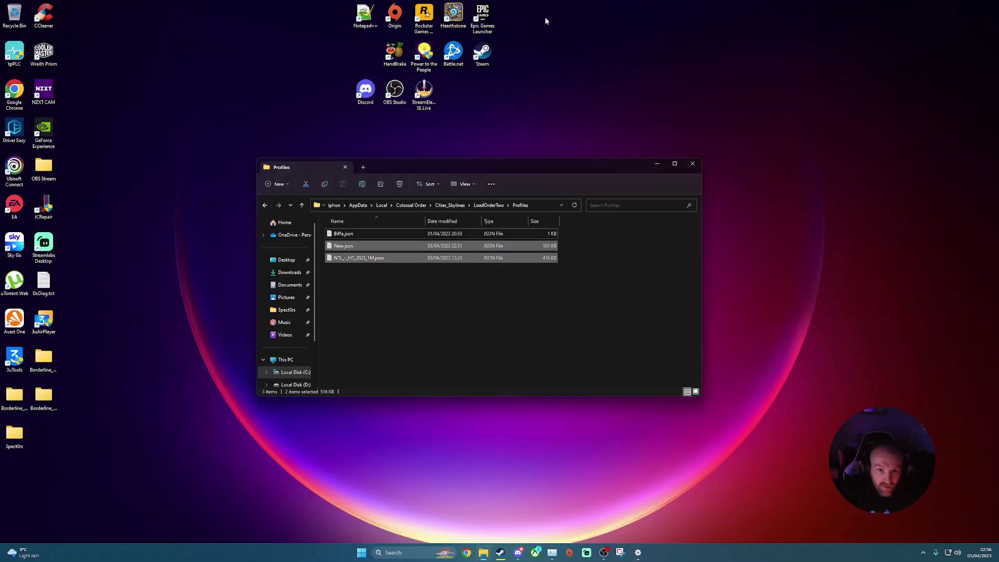
pyautogui.click(638, 552)
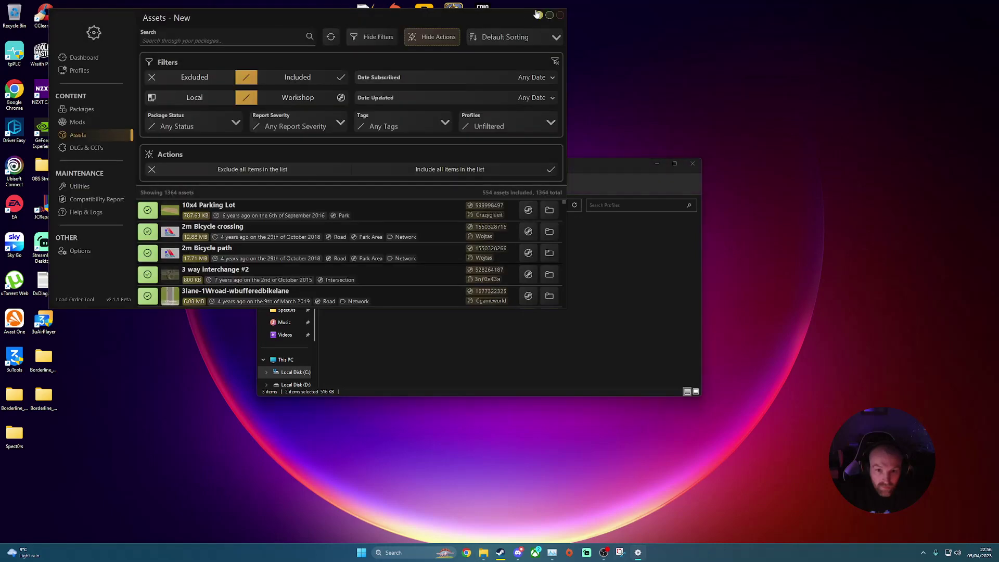
pyautogui.click(551, 16)
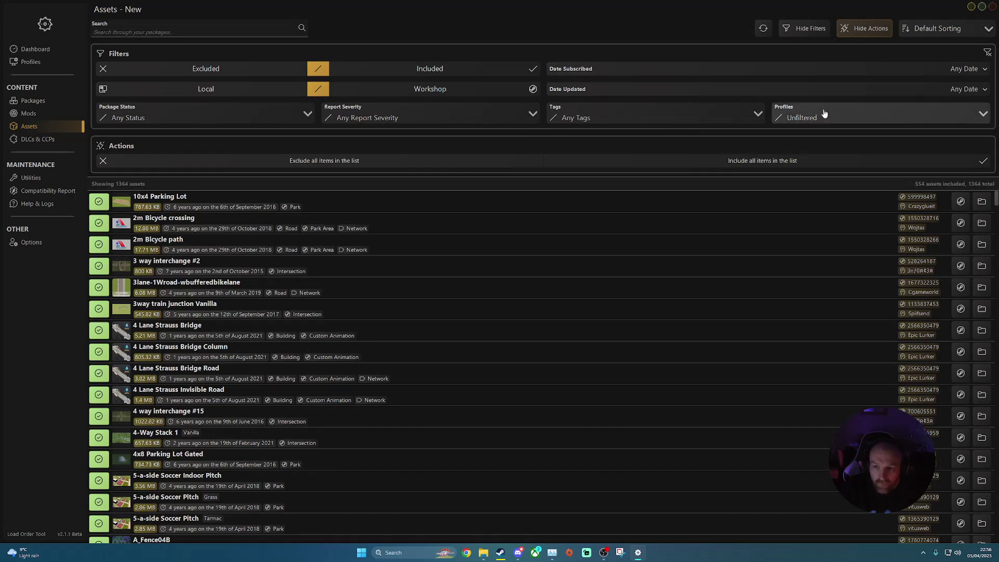
# Look through the Report Severity, Package Status and Tags filter choices for the asset list.
pyautogui.click(391, 119)
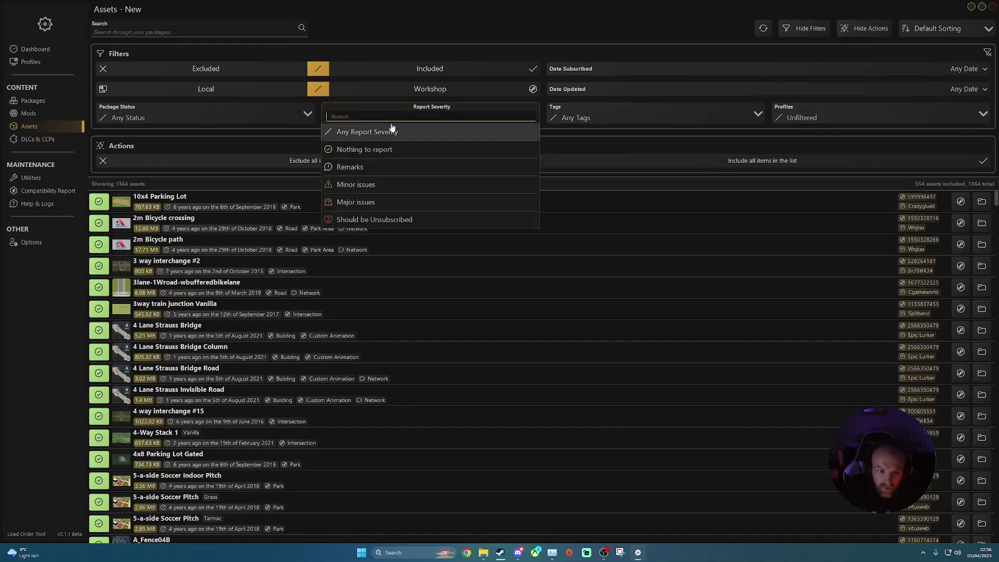
pyautogui.click(257, 121)
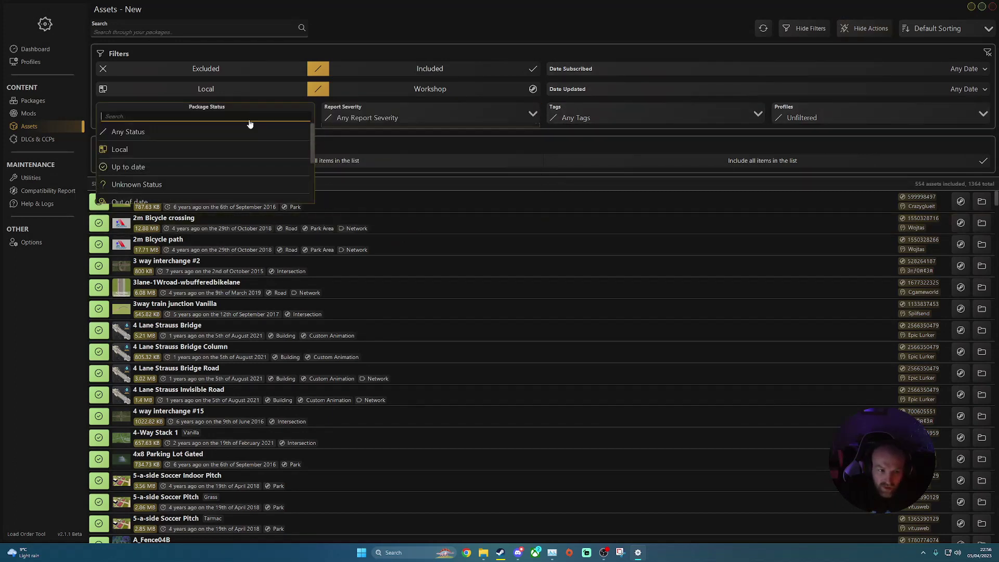
pyautogui.click(604, 120)
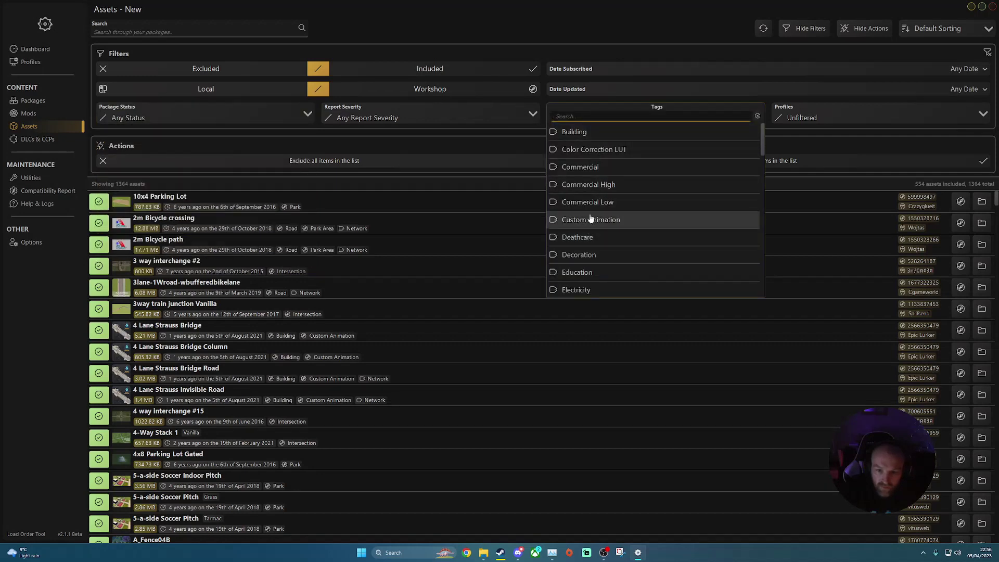
pyautogui.scroll(-8, 629, 203)
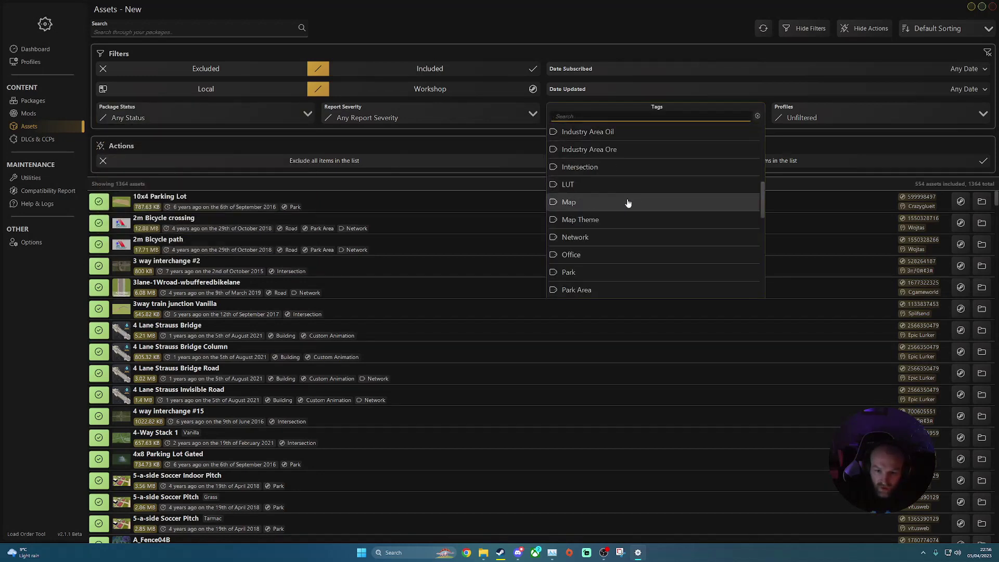
pyautogui.scroll(3, 624, 196)
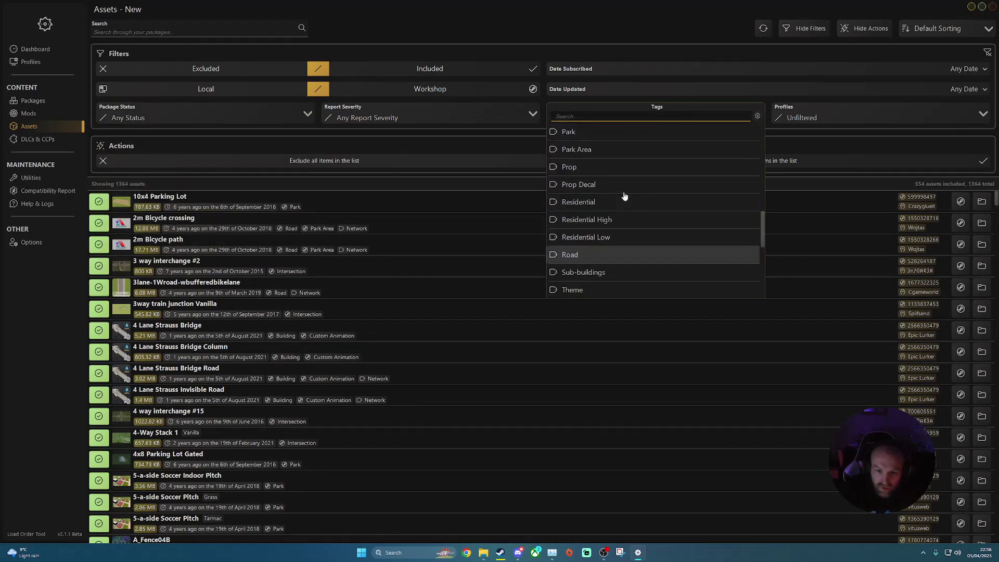
# Filter the assets by the Prop Decal and Residential tags together, and remove both tags again.
pyautogui.click(591, 187)
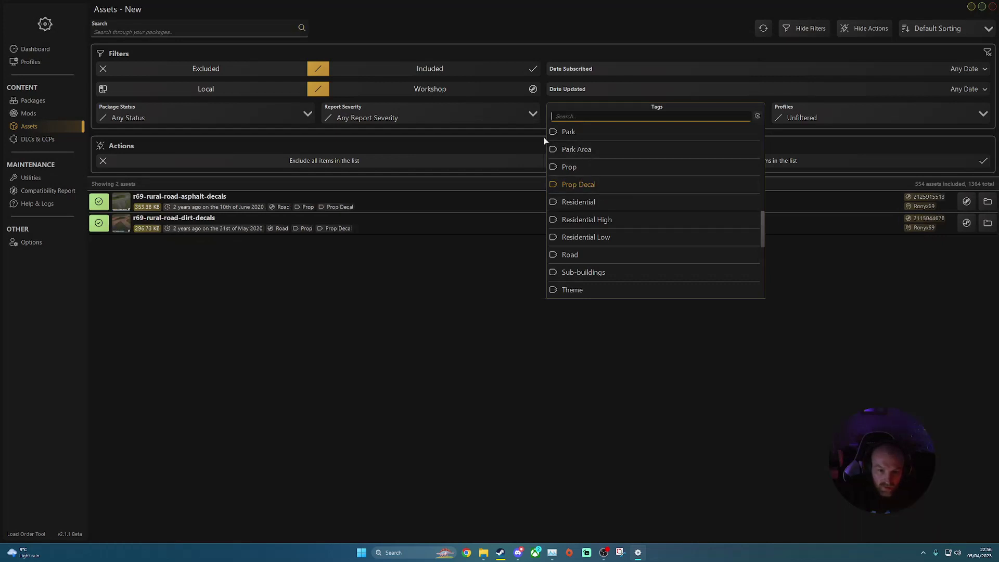
pyautogui.click(579, 202)
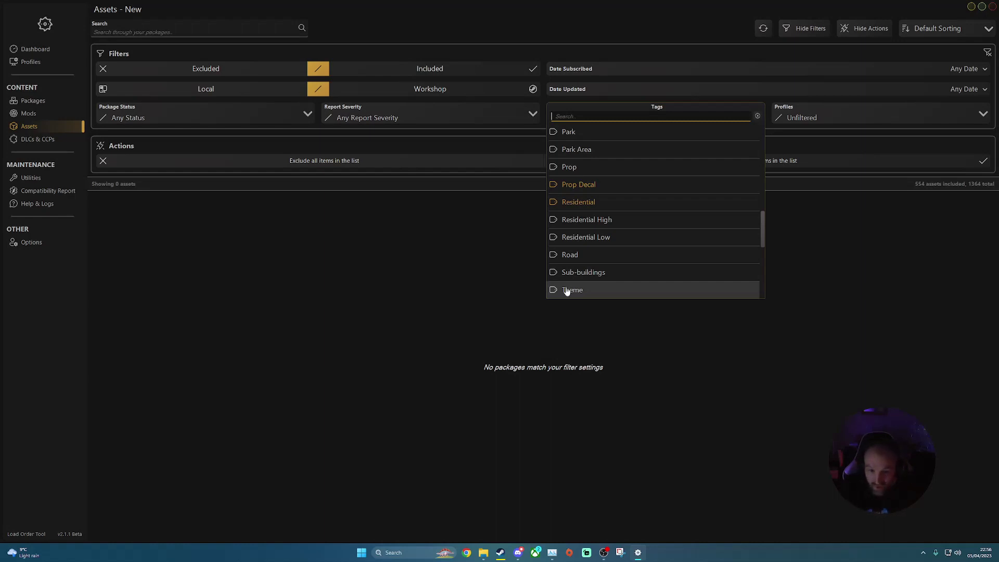
pyautogui.click(621, 187)
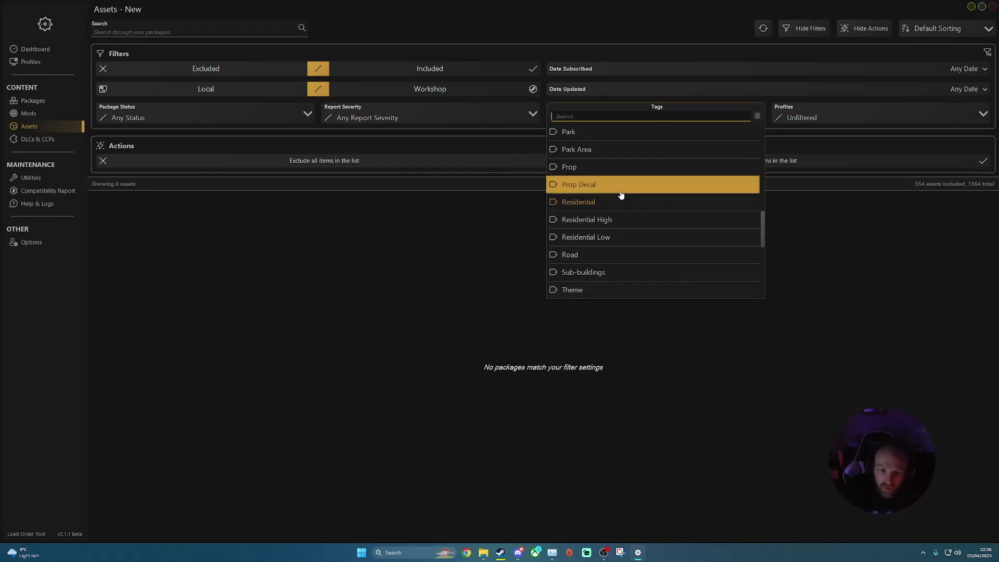
pyautogui.click(621, 204)
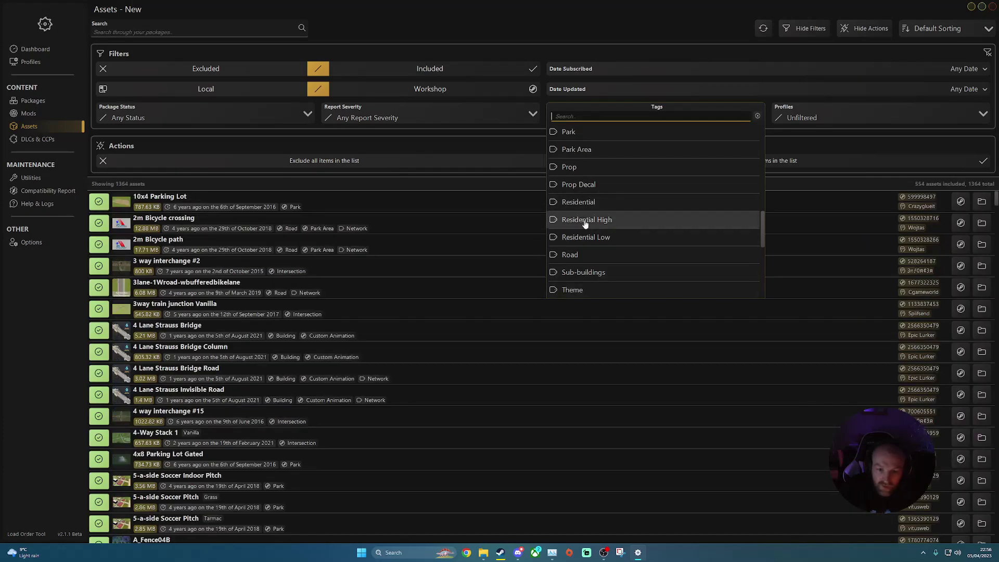
# Filter the assets to those tagged both Road and Prop, and clear the tag filter again.
pyautogui.click(590, 259)
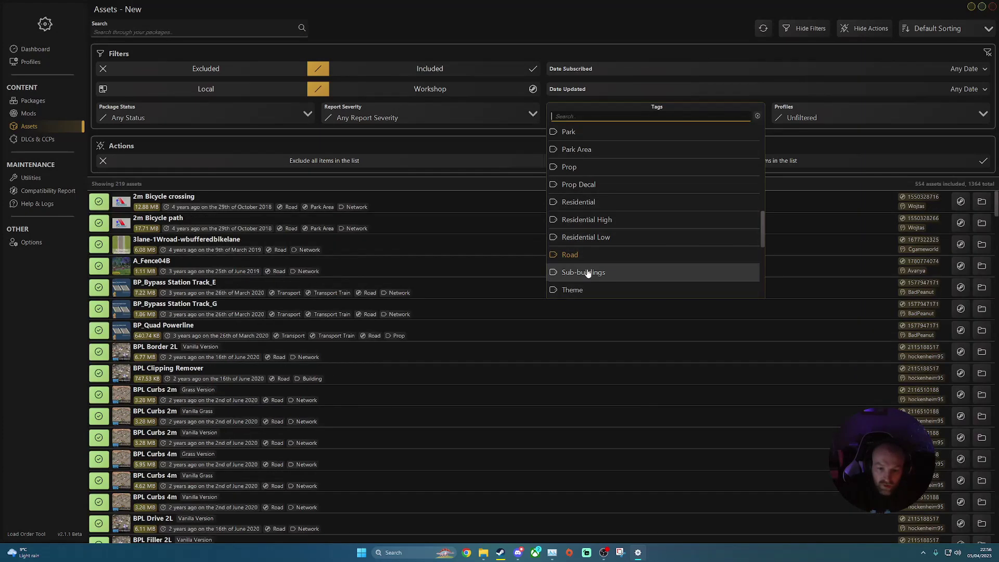
pyautogui.click(590, 138)
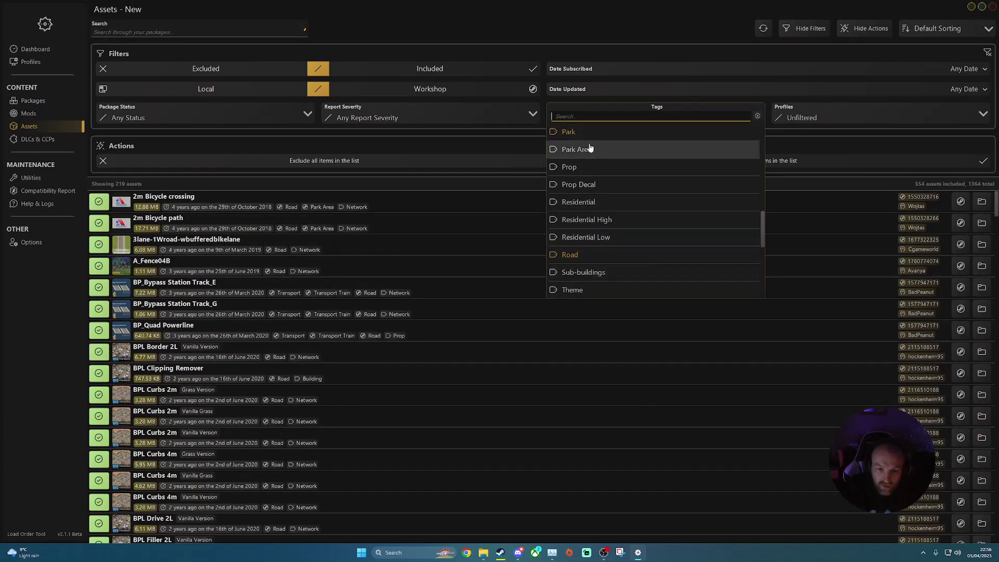
pyautogui.click(583, 139)
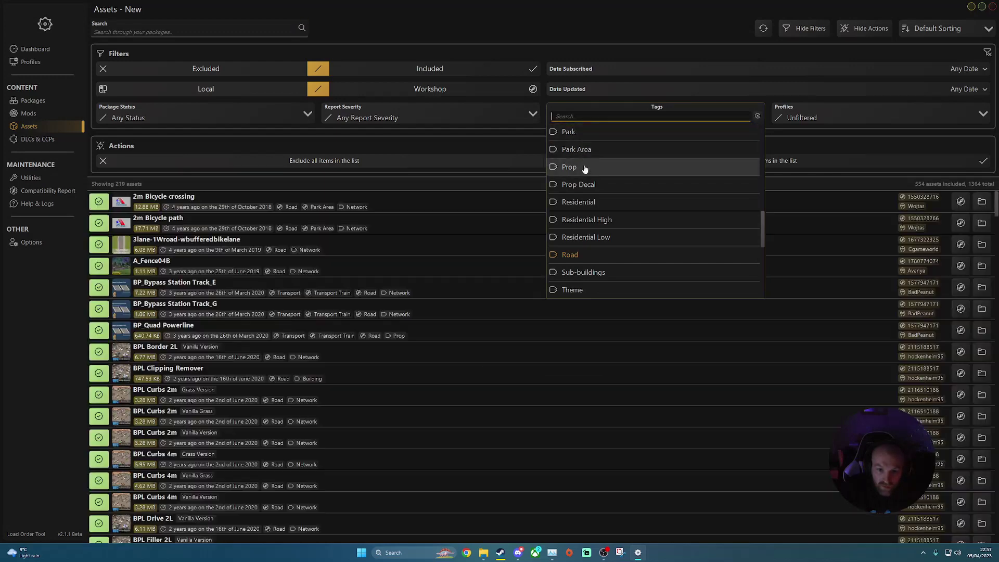
pyautogui.click(583, 168)
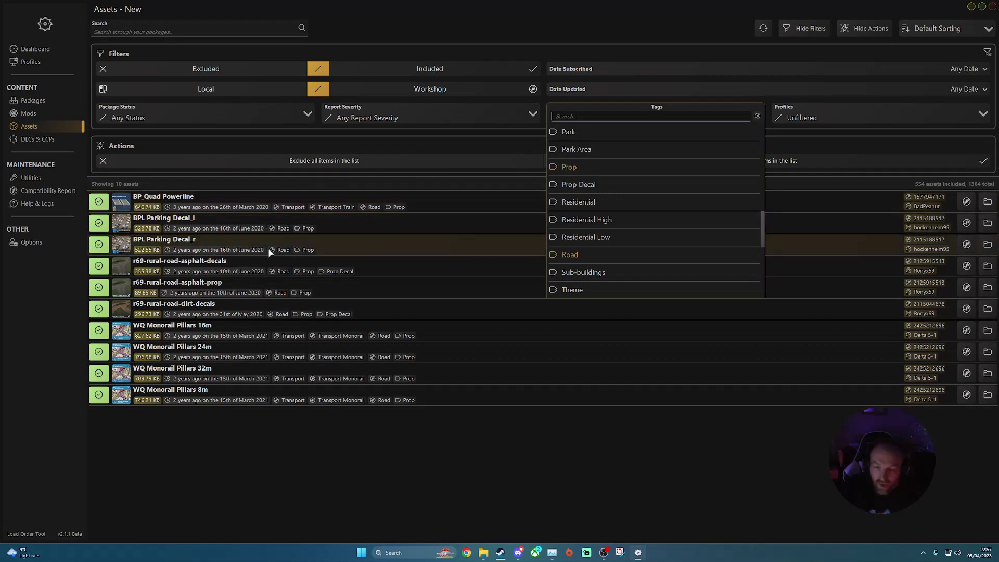
pyautogui.click(759, 117)
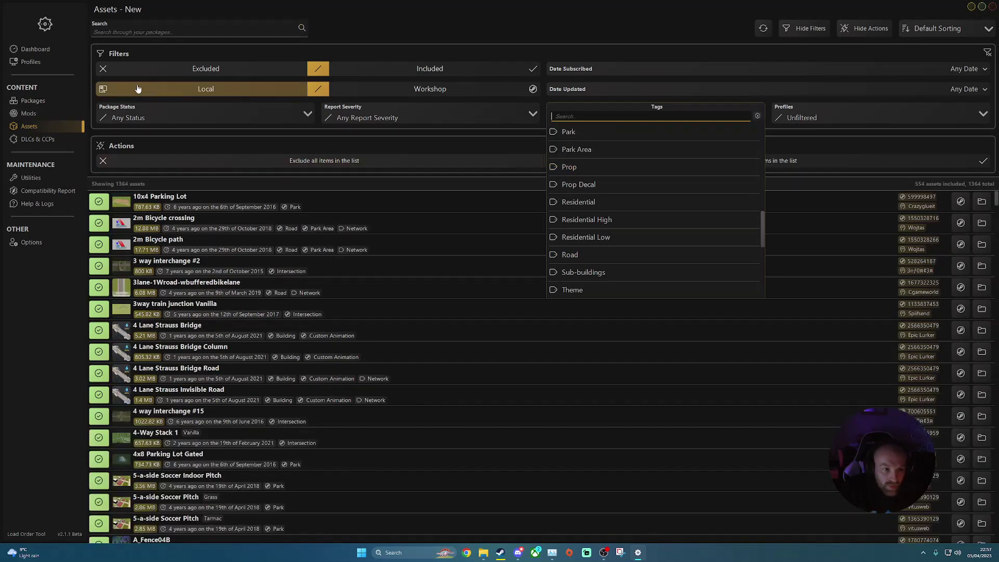
# Revisit the New profile's mod list and its profile settings.
pyautogui.click(72, 119)
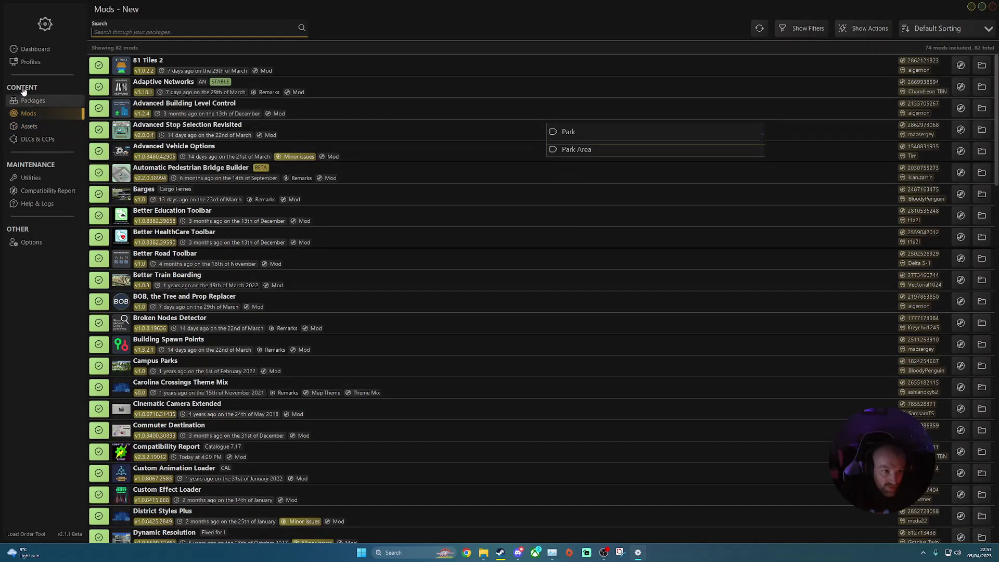
pyautogui.click(55, 69)
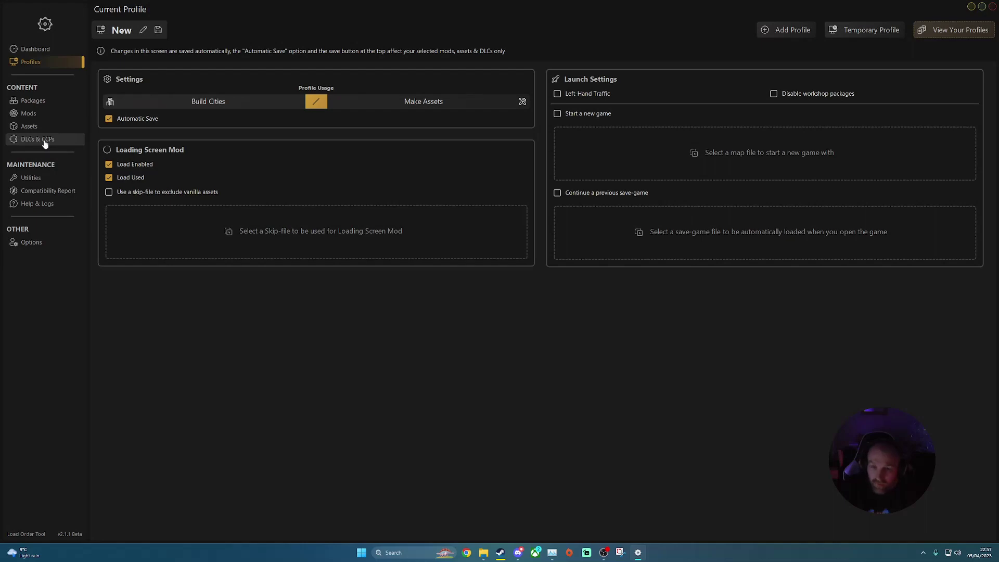
# Review the owned DLCs and CCPs of the New profile and display the list of all DLCs.
pyautogui.click(45, 140)
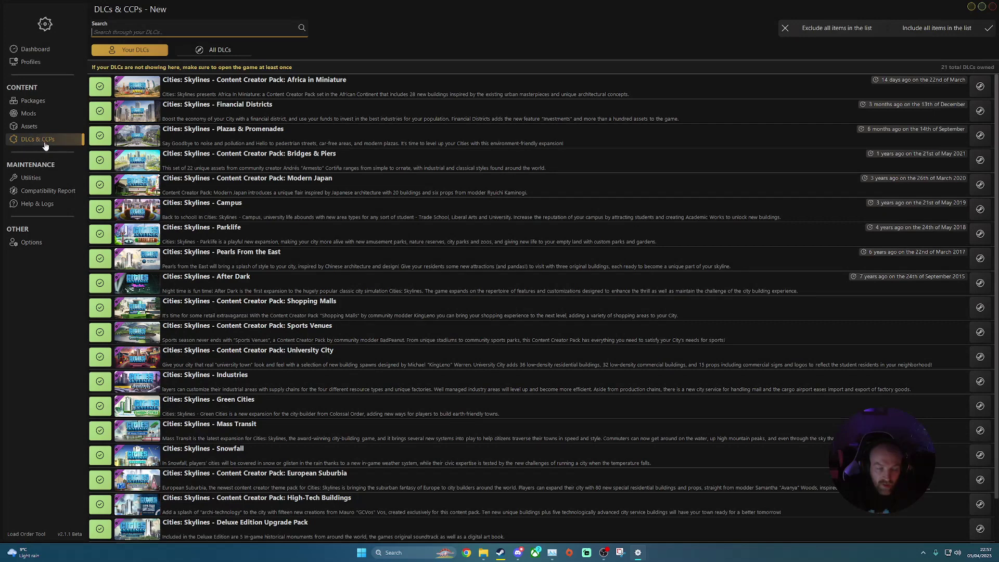
pyautogui.scroll(-2, 182, 136)
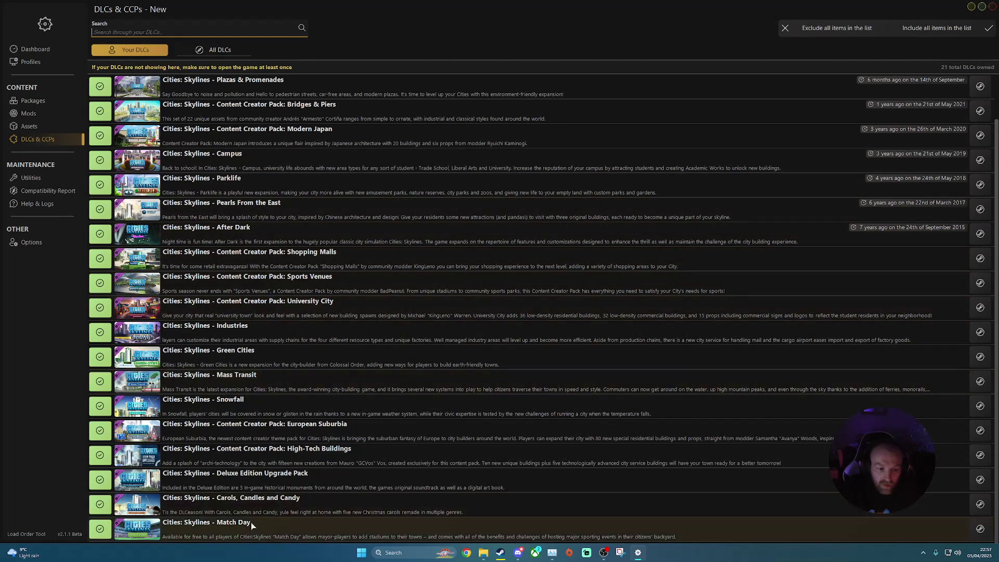
pyautogui.scroll(2, 248, 76)
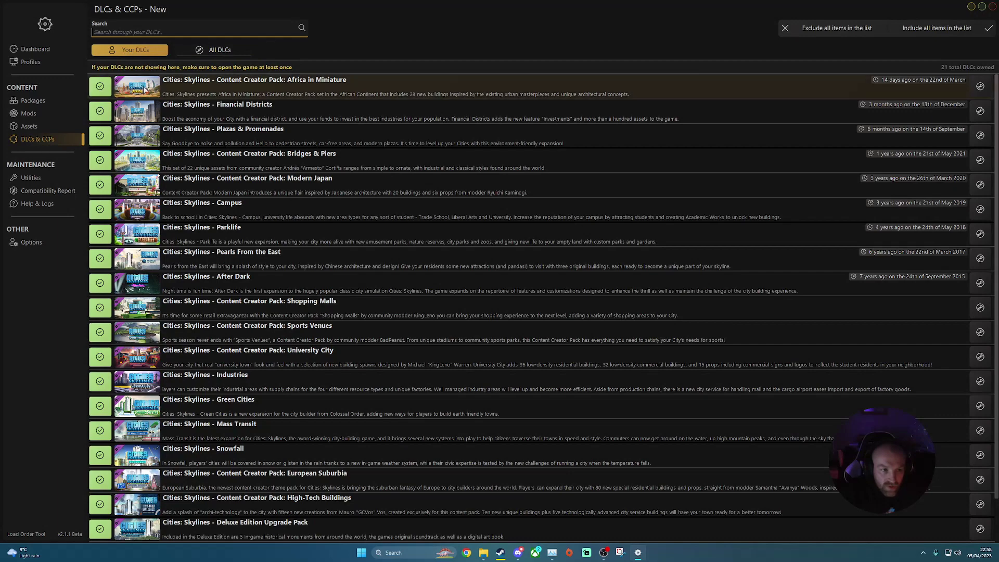
pyautogui.scroll(-2, 229, 378)
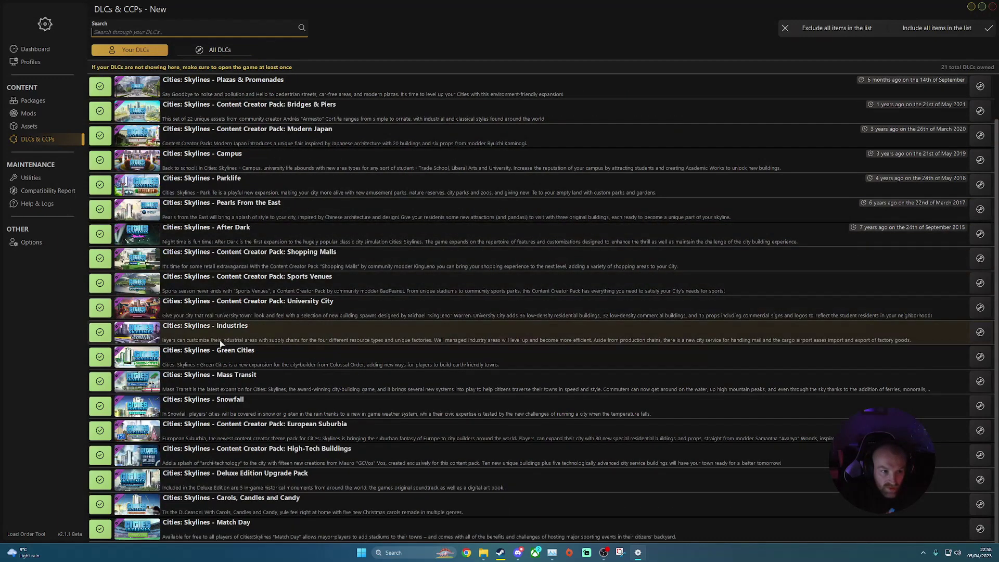
pyautogui.scroll(2, 197, 190)
pyautogui.click(200, 50)
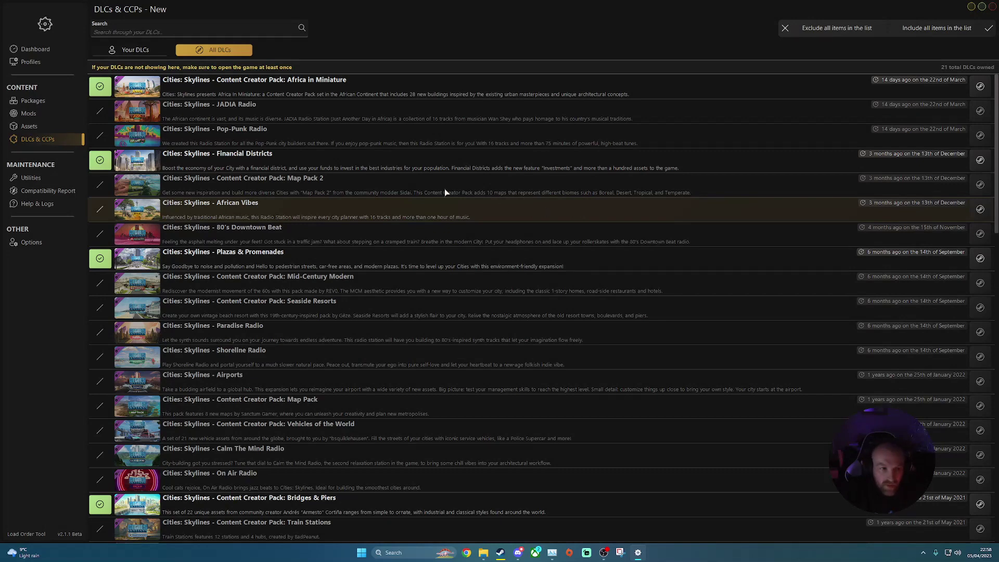
# Look at the maintenance pages for Utilities, Compatibility Report, and Help & Logs.
pyautogui.click(43, 180)
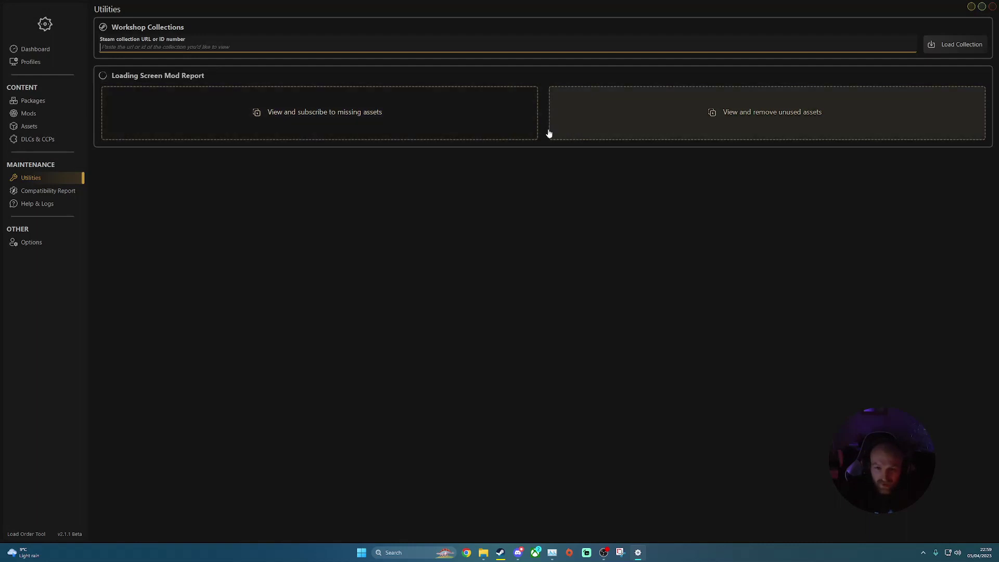
pyautogui.click(40, 193)
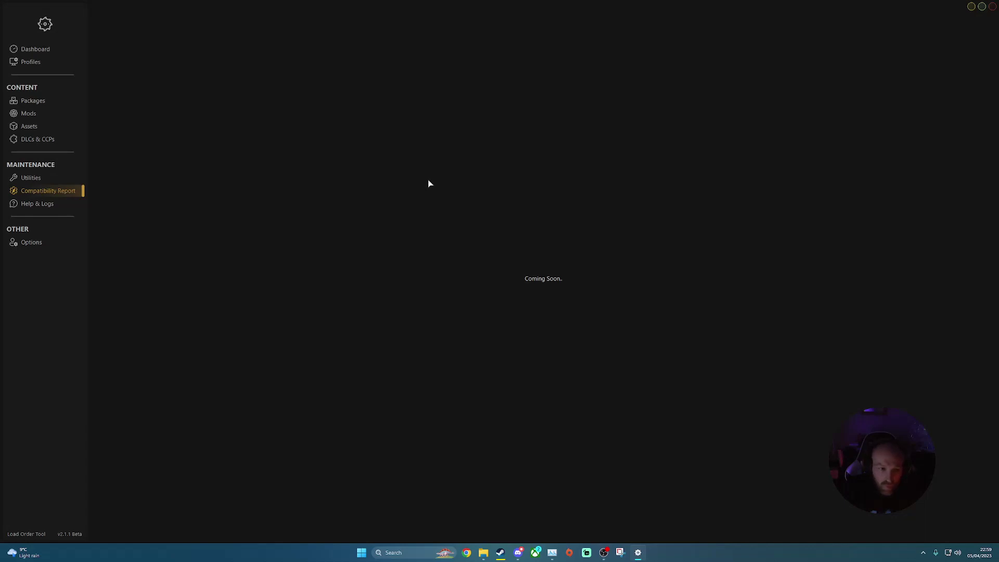
pyautogui.click(37, 208)
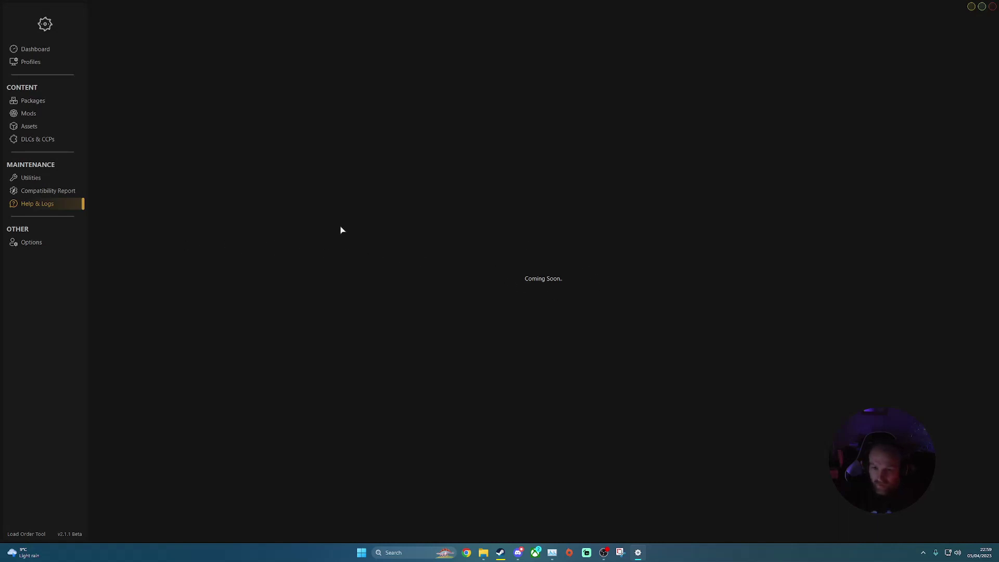
# Open the tool's options and read the explanations of the preferences for newly subscribed mods and assets.
pyautogui.click(43, 245)
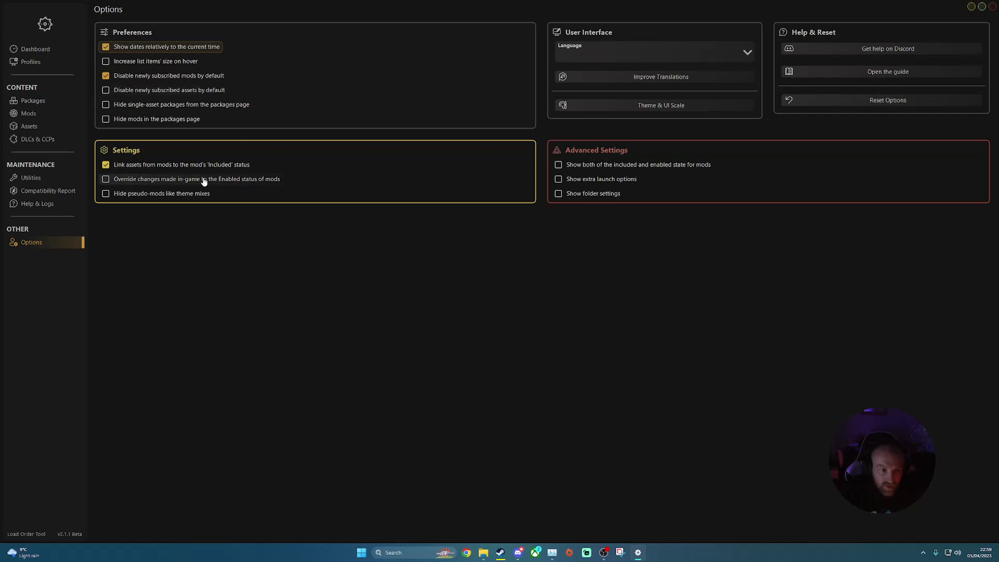
pyautogui.moveTo(208, 84)
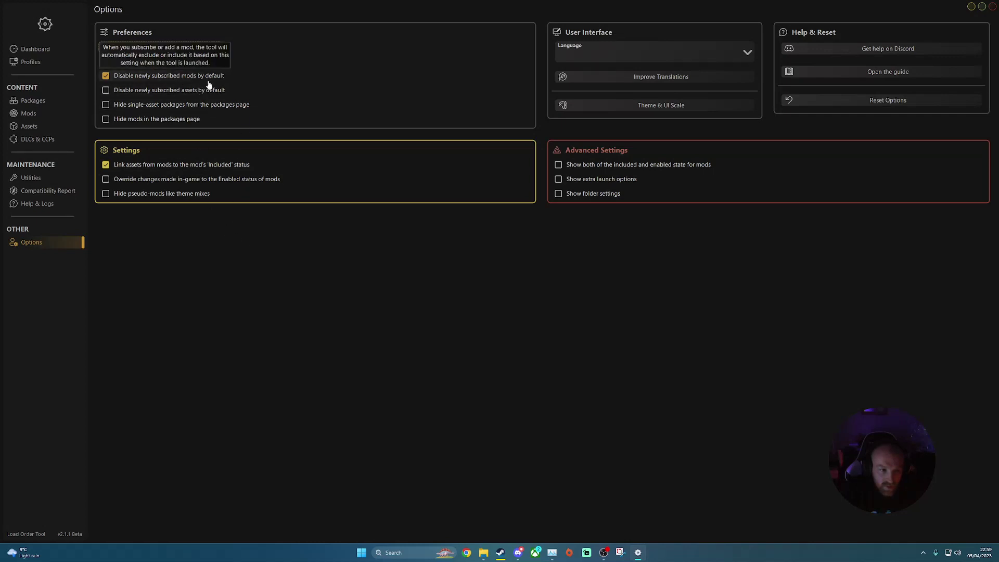
pyautogui.moveTo(159, 98)
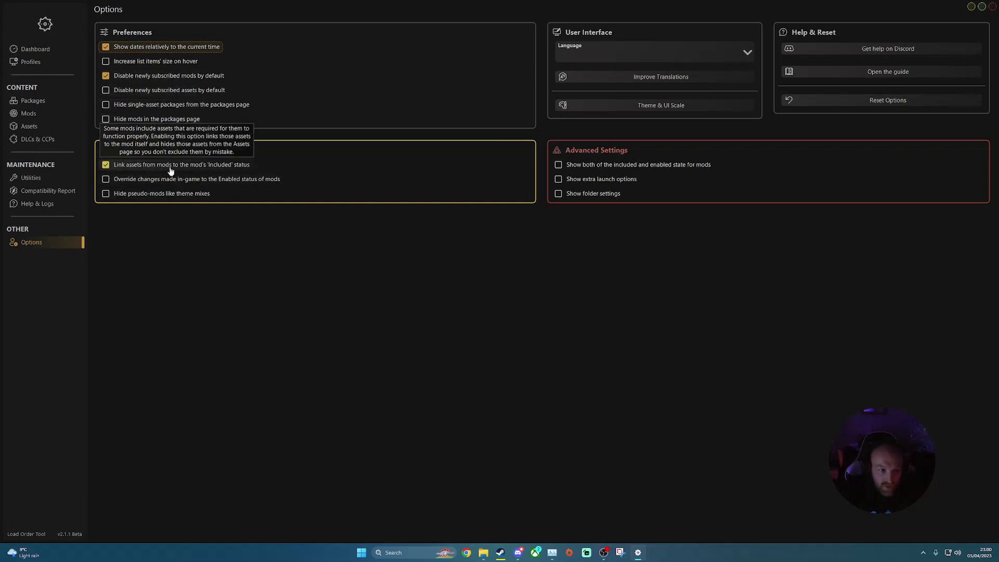
# Look at the available interface languages and the theme and UI scale customization, and return to the options.
pyautogui.click(735, 56)
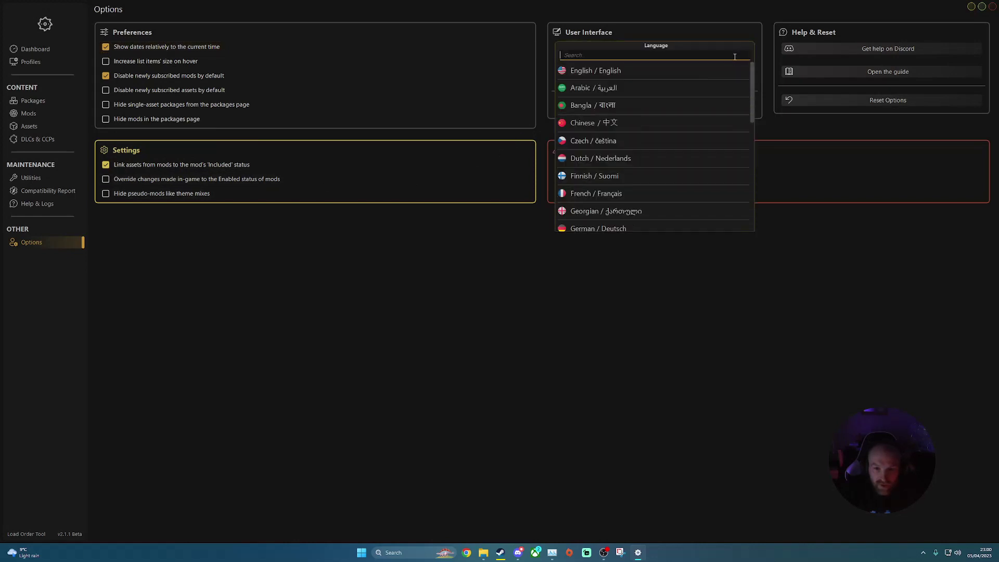
pyautogui.click(486, 274)
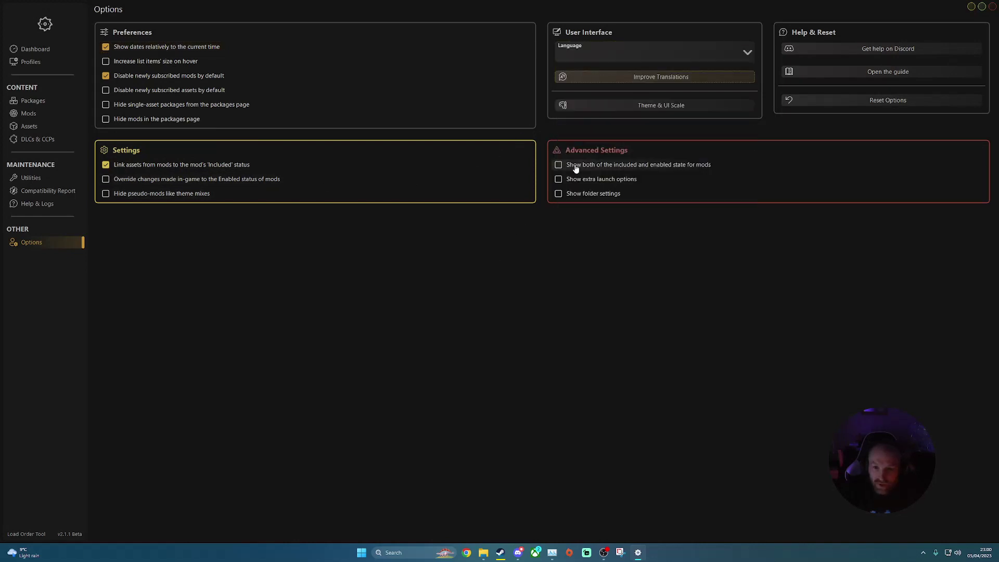
pyautogui.click(657, 110)
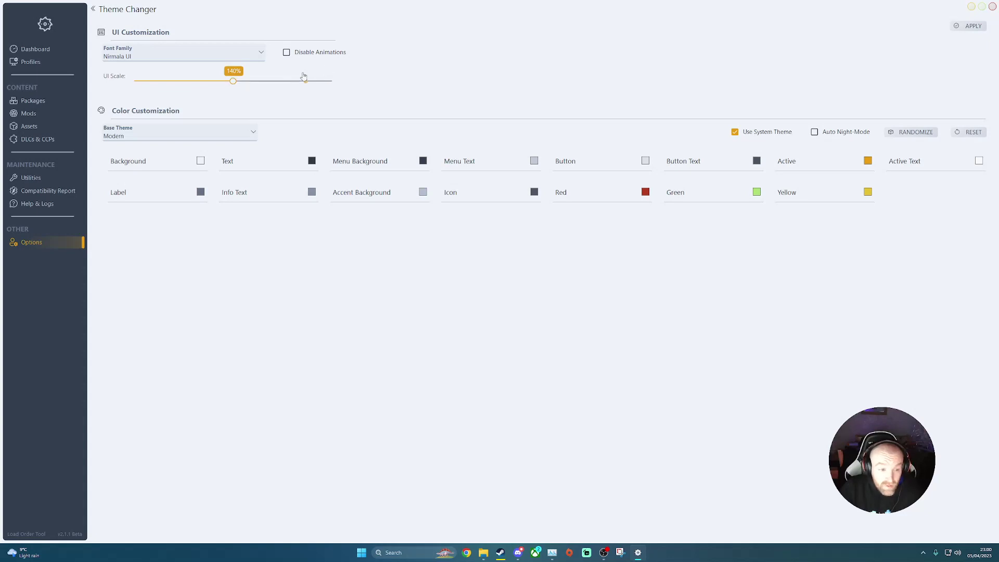
pyautogui.click(138, 13)
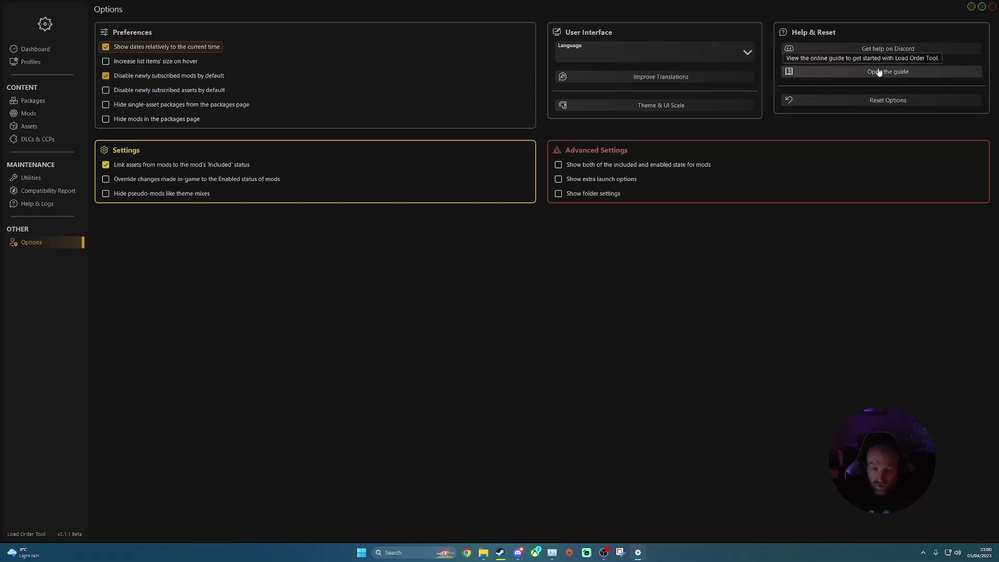
# Look at the choice for resetting the options and read the explanations of the advanced settings.
pyautogui.click(884, 103)
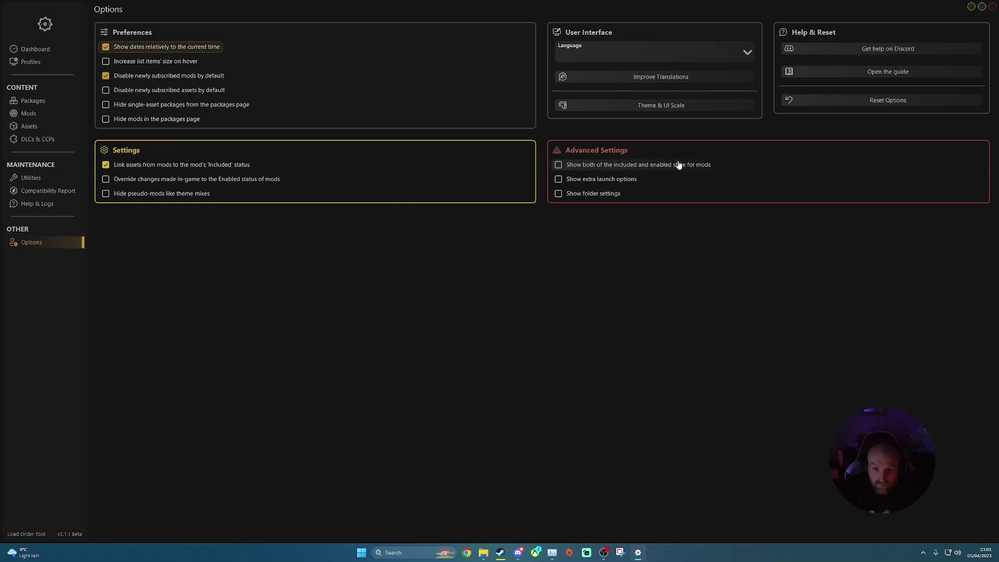
pyautogui.moveTo(679, 165)
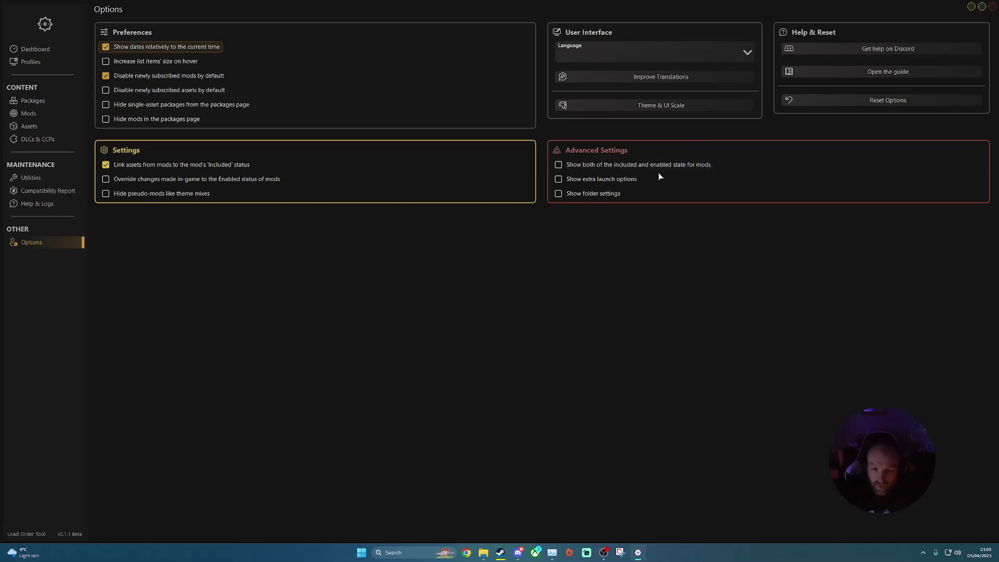
pyautogui.moveTo(606, 184)
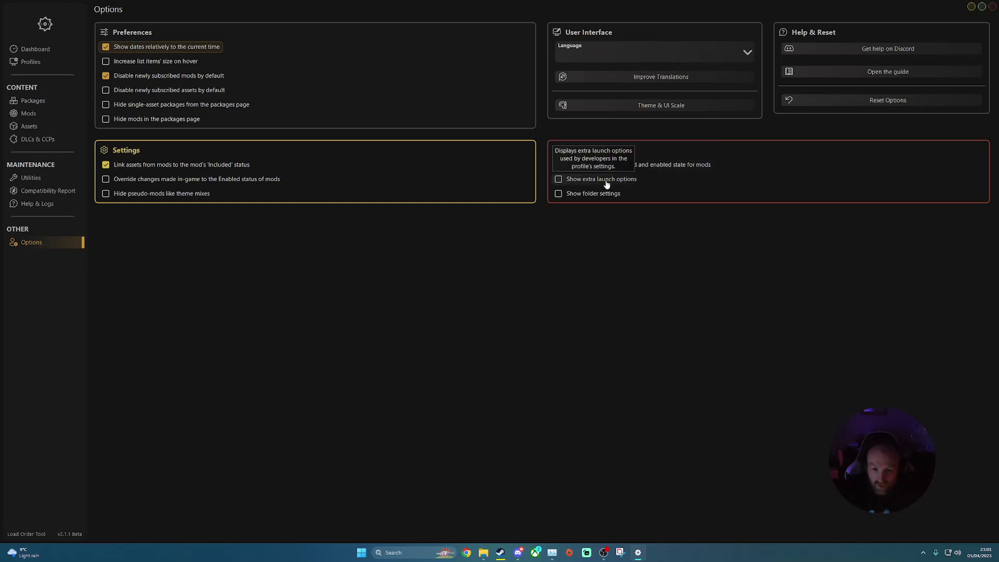